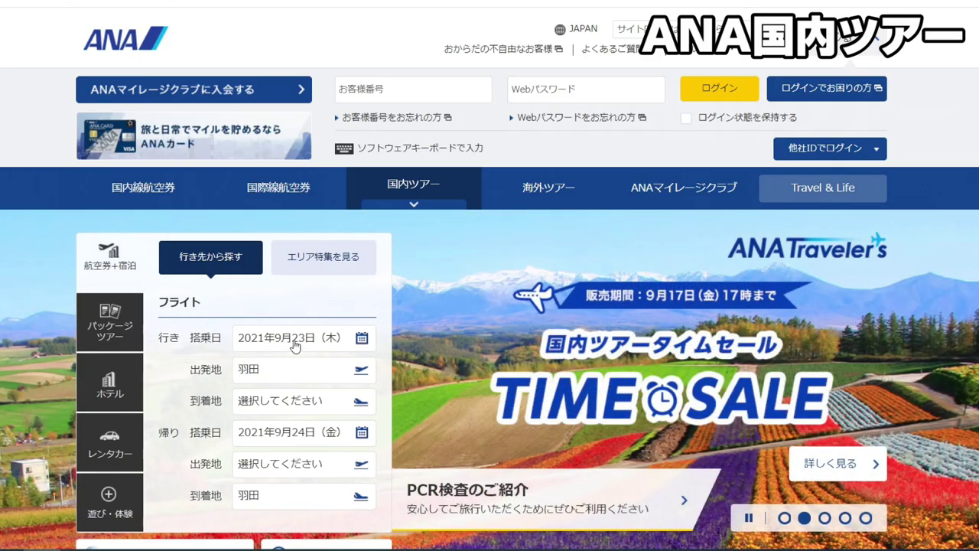
Set the outbound boarding date to December 10, 2021.
{"action": "left_click", "coordinate": [297, 342]}
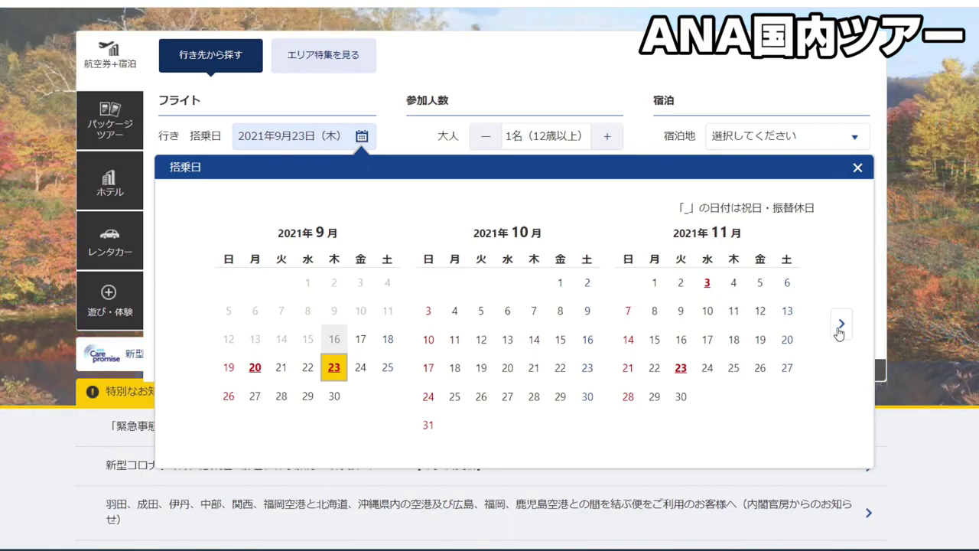
{"action": "left_click", "coordinate": [841, 327]}
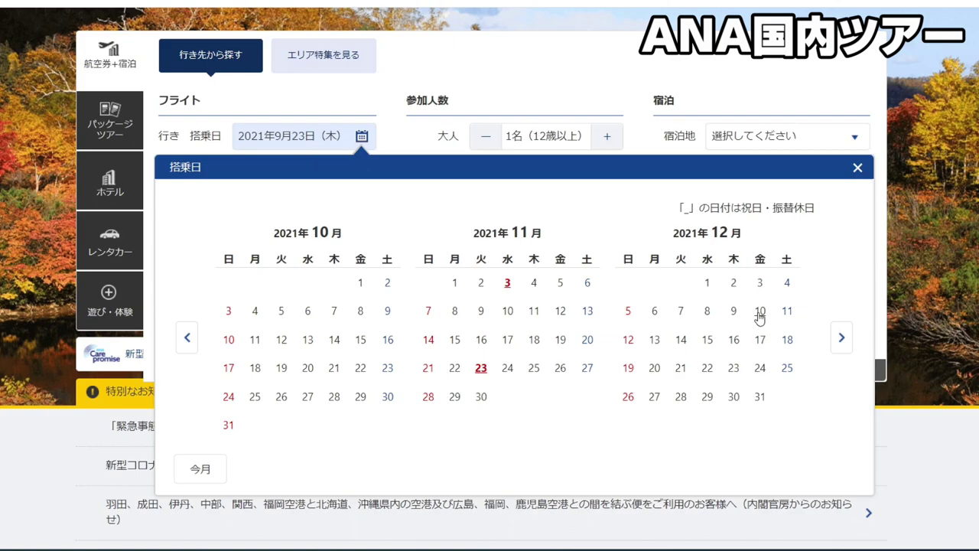
{"action": "left_click", "coordinate": [759, 318]}
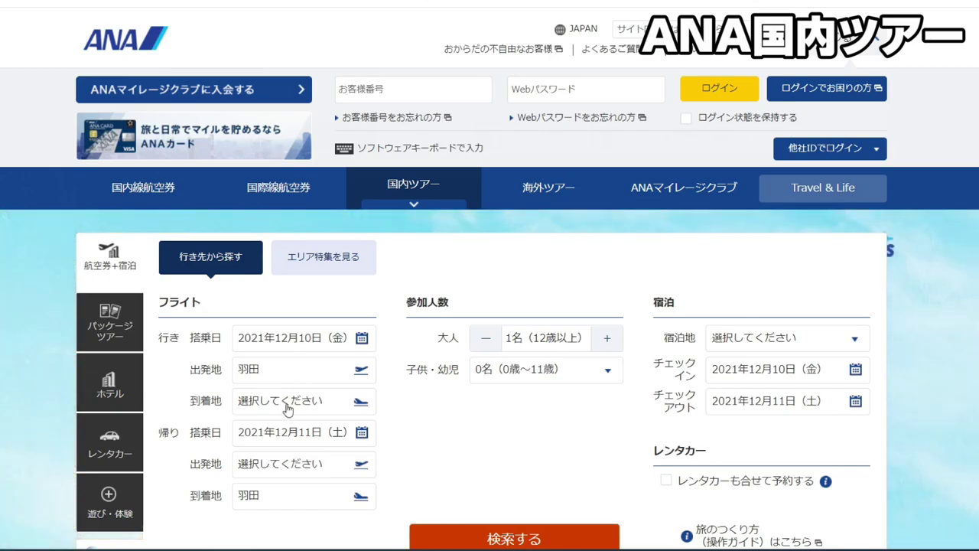
Set the outbound arrival airport to 那覇 from the 沖縄 region.
{"action": "left_click", "coordinate": [287, 409]}
{"action": "scroll", "coordinate": [291, 447], "scroll_direction": "down", "scroll_amount": 1}
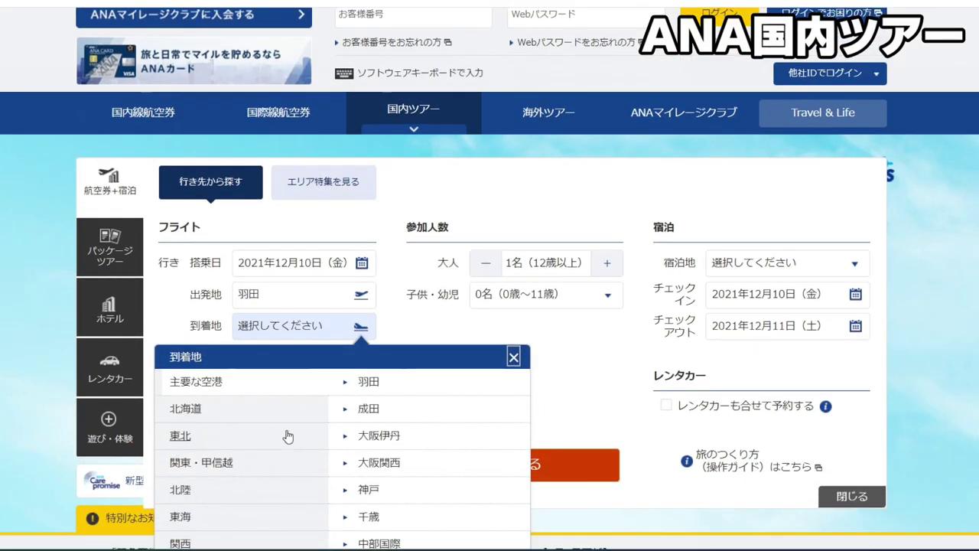
{"action": "scroll", "coordinate": [288, 436], "scroll_direction": "down", "scroll_amount": 3}
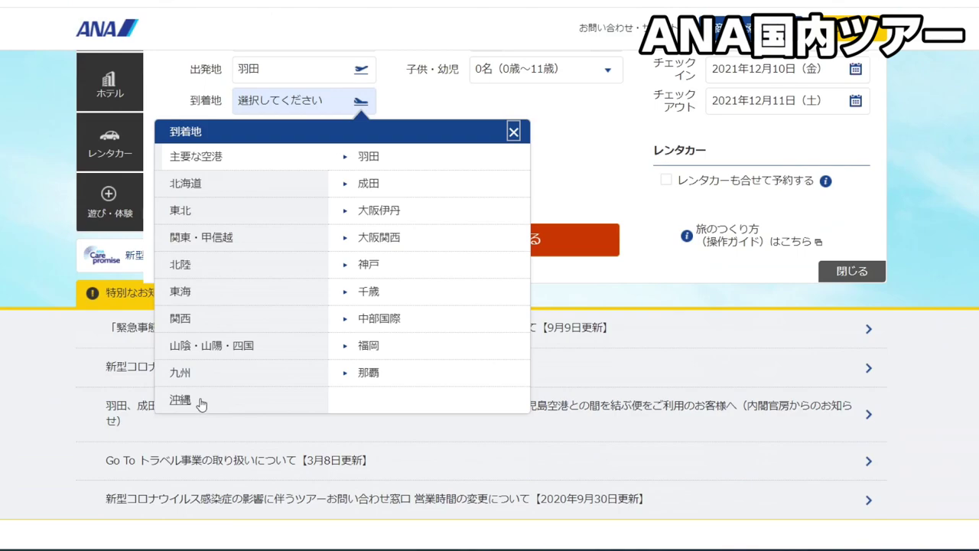
{"action": "left_click", "coordinate": [199, 401]}
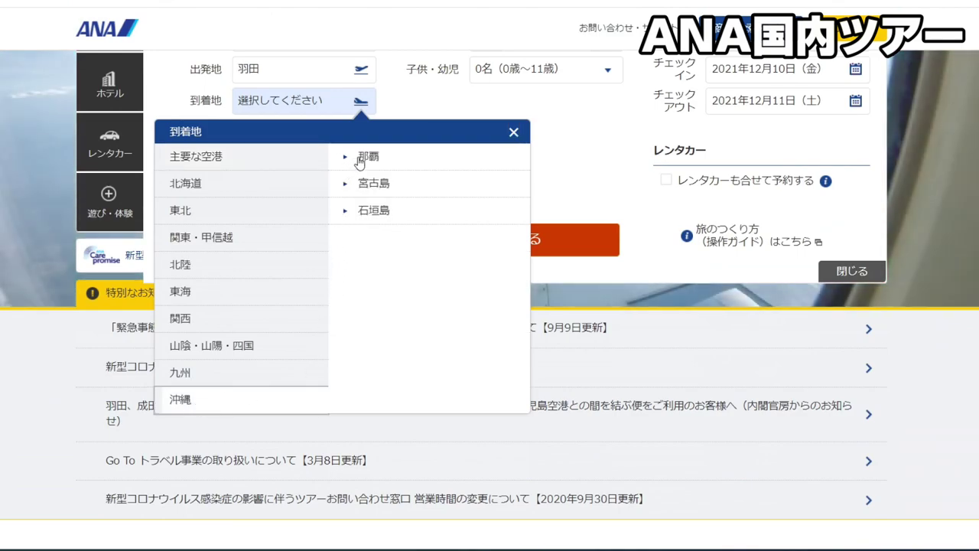
{"action": "left_click", "coordinate": [360, 162]}
{"action": "scroll", "coordinate": [302, 277], "scroll_direction": "up", "scroll_amount": 1}
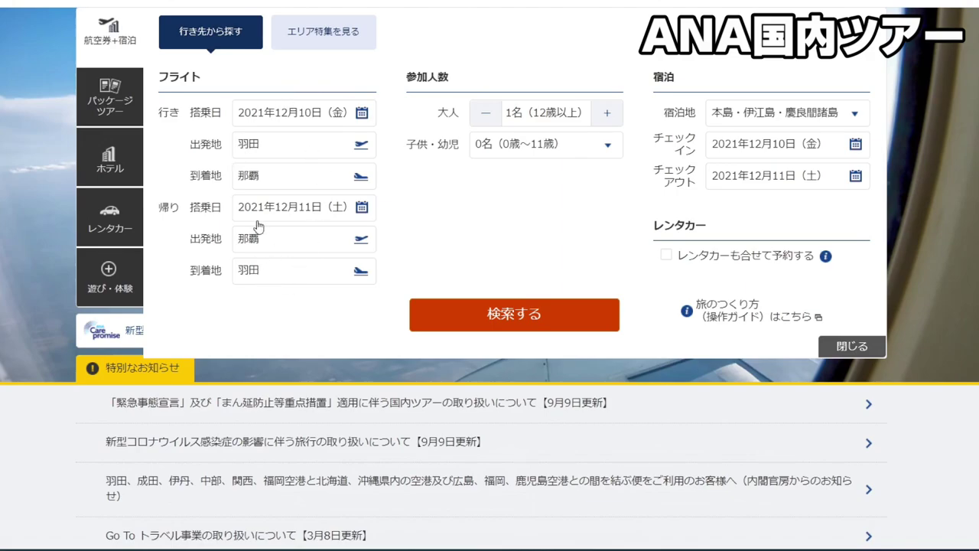
Narrow the lodging area to 那覇 and run the package search through to the list of available flights.
{"action": "scroll", "coordinate": [329, 234], "scroll_direction": "up", "scroll_amount": 1}
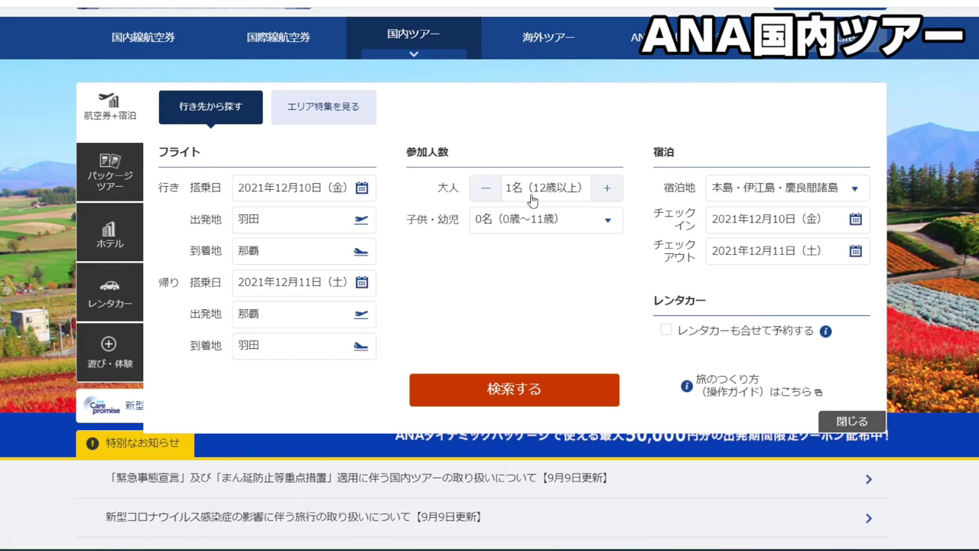
{"action": "scroll", "coordinate": [520, 203], "scroll_direction": "up", "scroll_amount": 1}
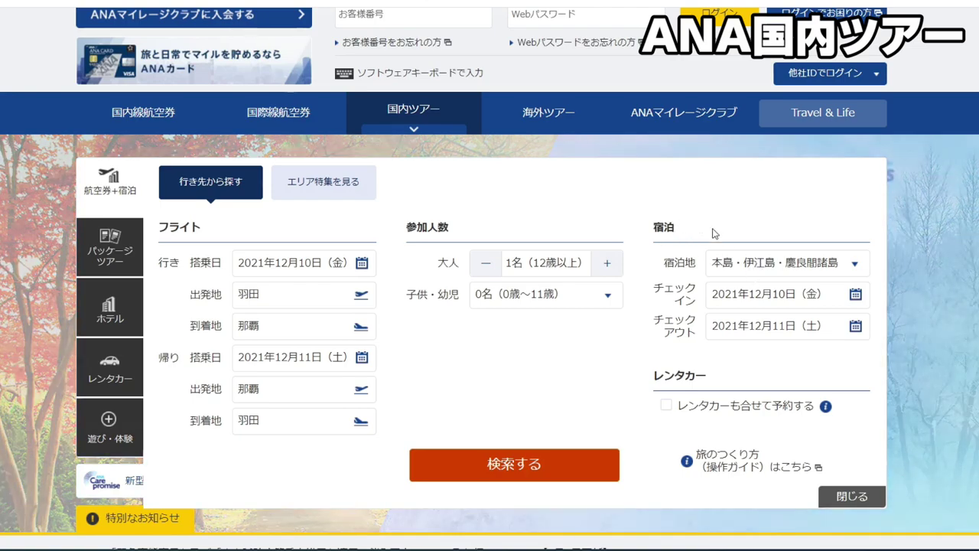
{"action": "left_click", "coordinate": [724, 267]}
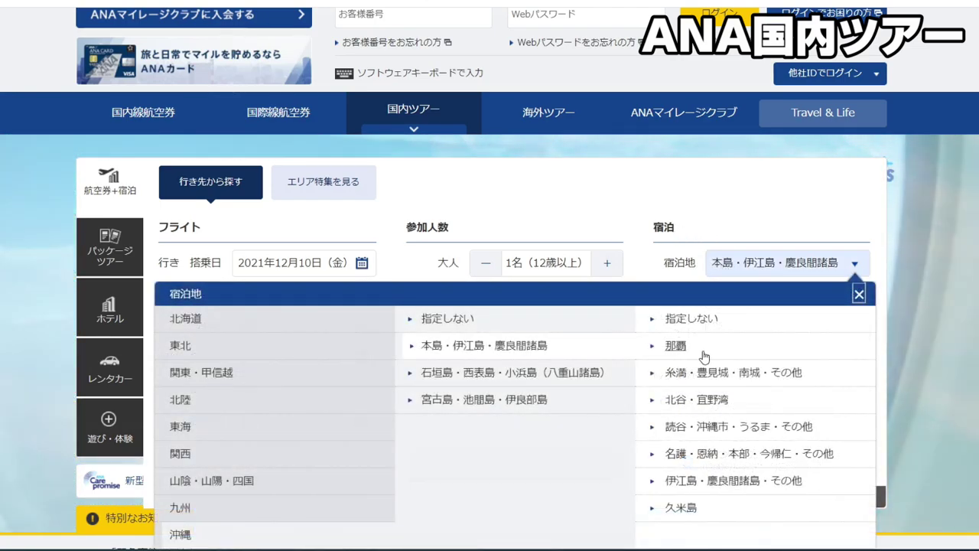
{"action": "left_click", "coordinate": [678, 350]}
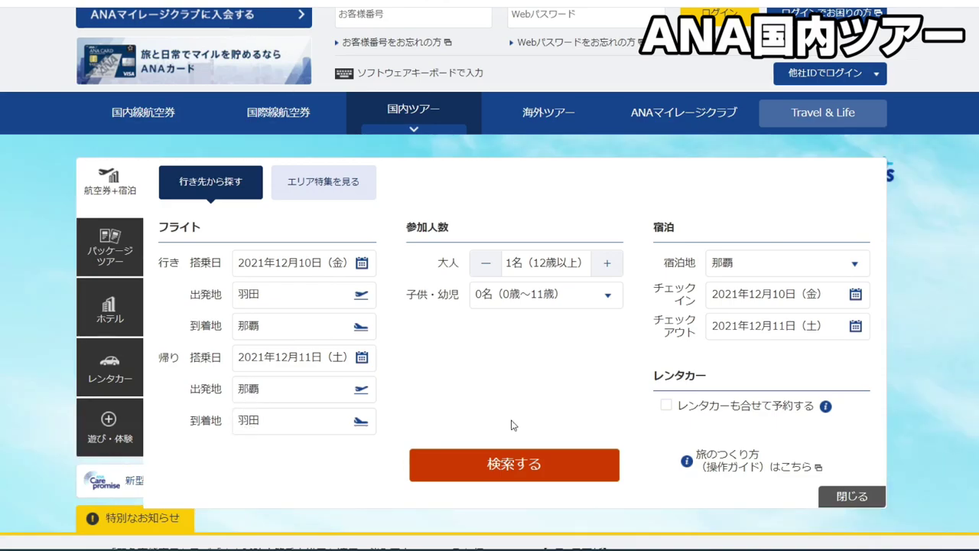
{"action": "left_click", "coordinate": [507, 465]}
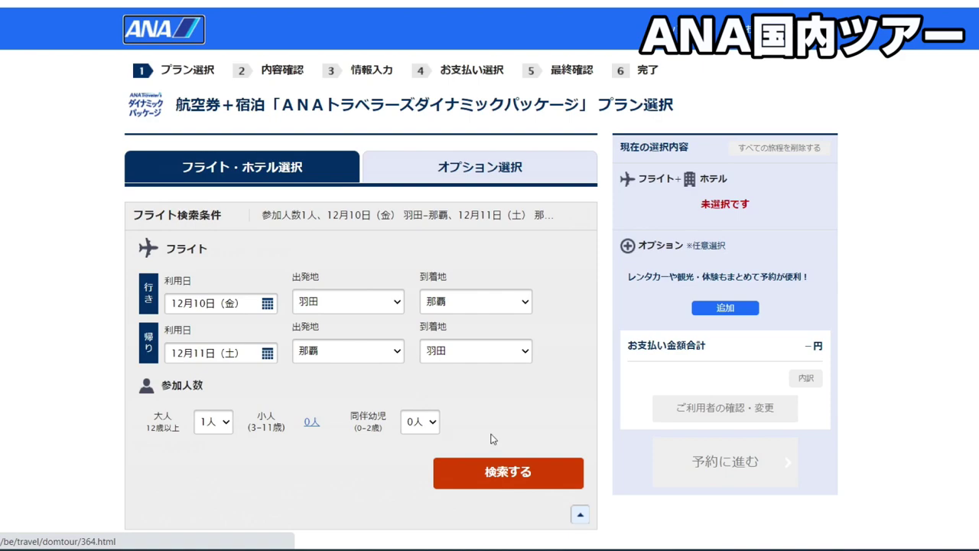
{"action": "left_click", "coordinate": [505, 475]}
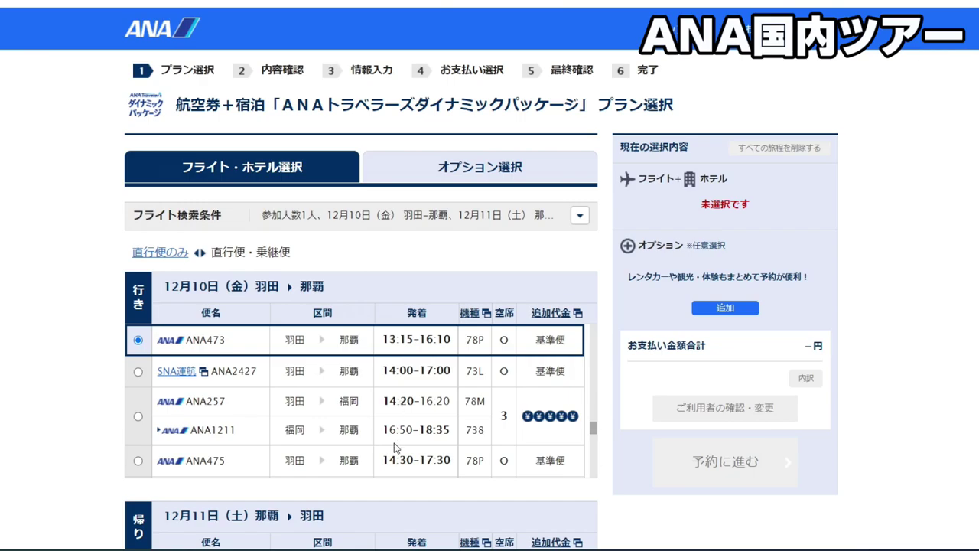
Choose ANA461, the 06:15–09:15 direct flight from 羽田 to 那覇, as the outbound flight and check the return flights.
{"action": "left_click_drag", "start_coordinate": [594, 433], "coordinate": [593, 337]}
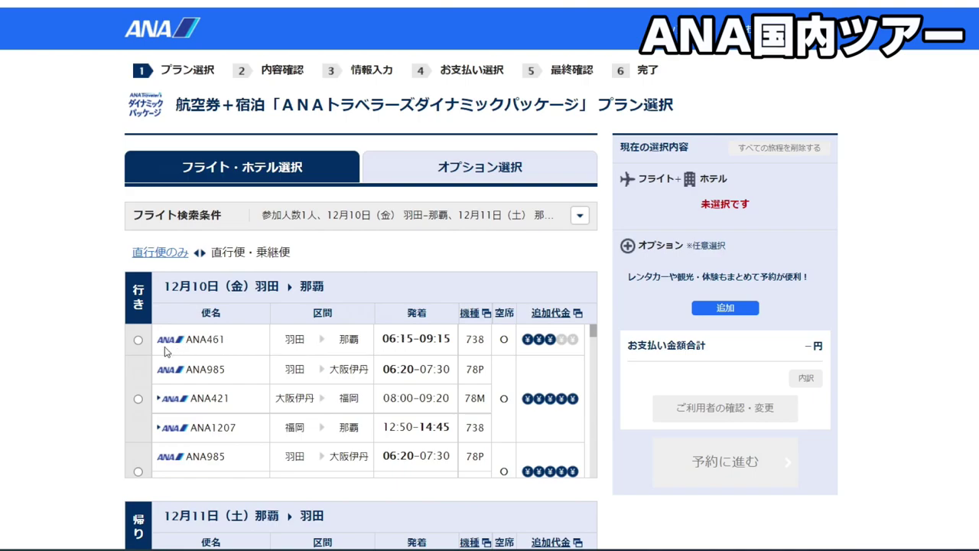
{"action": "left_click", "coordinate": [138, 340]}
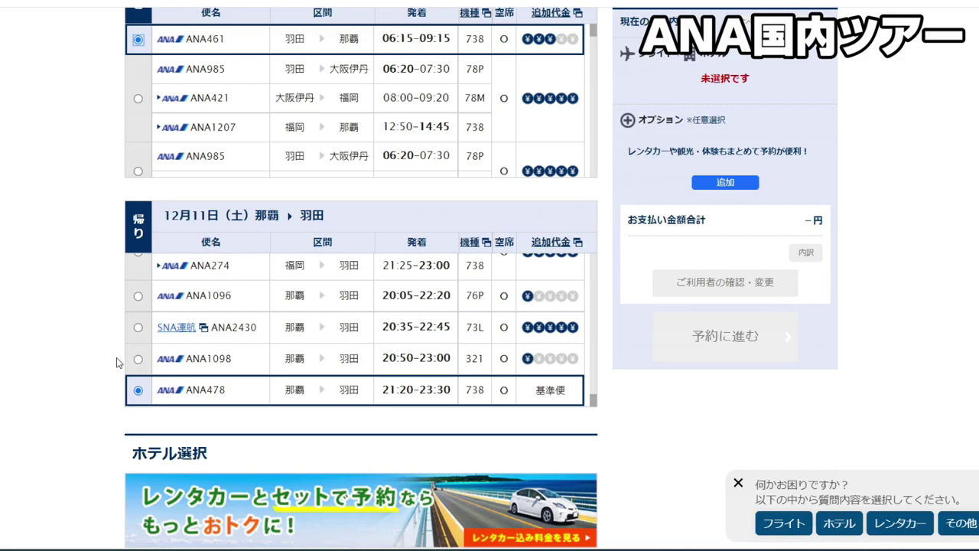
{"action": "scroll", "coordinate": [130, 306], "scroll_direction": "down", "scroll_amount": 2}
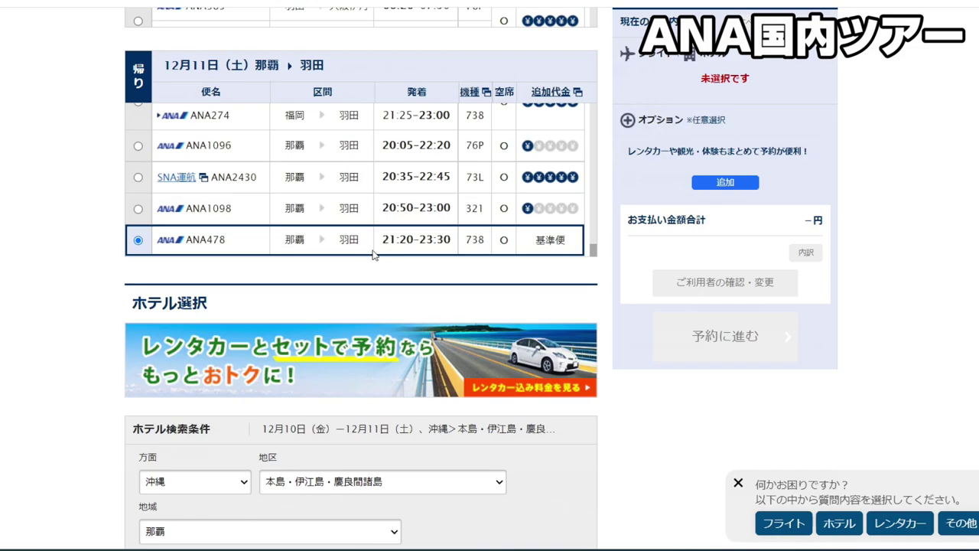
{"action": "scroll", "coordinate": [87, 393], "scroll_direction": "up", "scroll_amount": 2}
Browse the 那覇 hotel plans and select the ★タイムセール★（朝食付き） plan at 沖縄かりゆしリゾートEXES那覇 for one room.
{"action": "scroll", "coordinate": [87, 393], "scroll_direction": "down", "scroll_amount": 3}
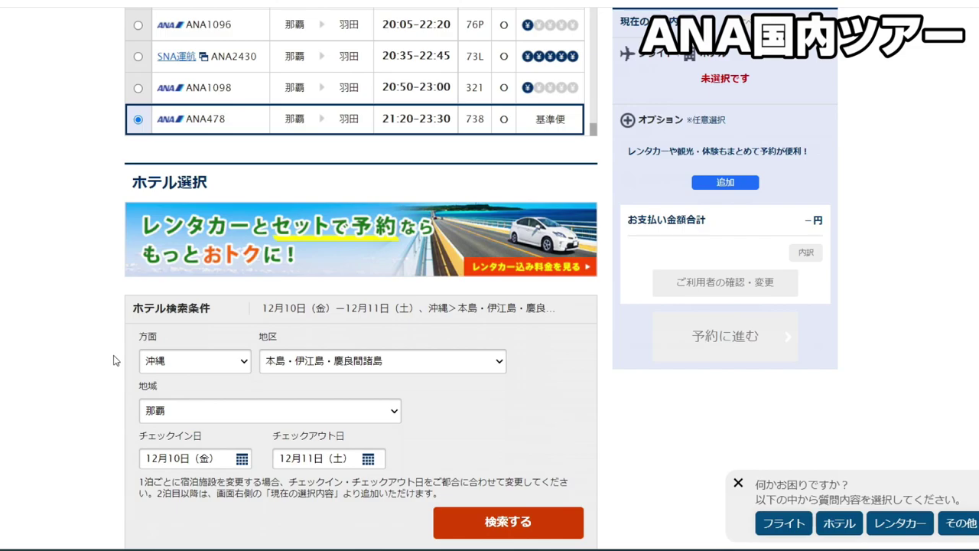
{"action": "scroll", "coordinate": [113, 360], "scroll_direction": "down", "scroll_amount": 2}
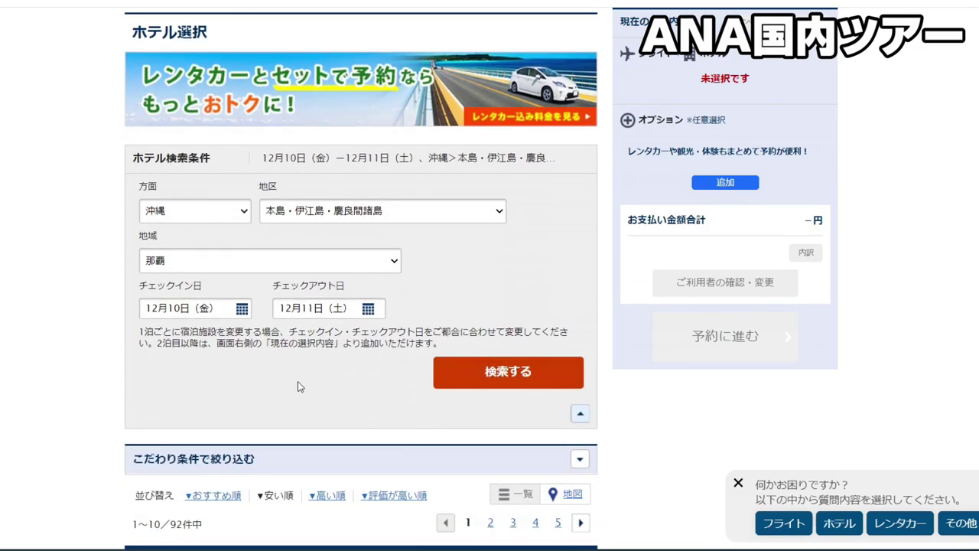
{"action": "scroll", "coordinate": [219, 372], "scroll_direction": "down", "scroll_amount": 2}
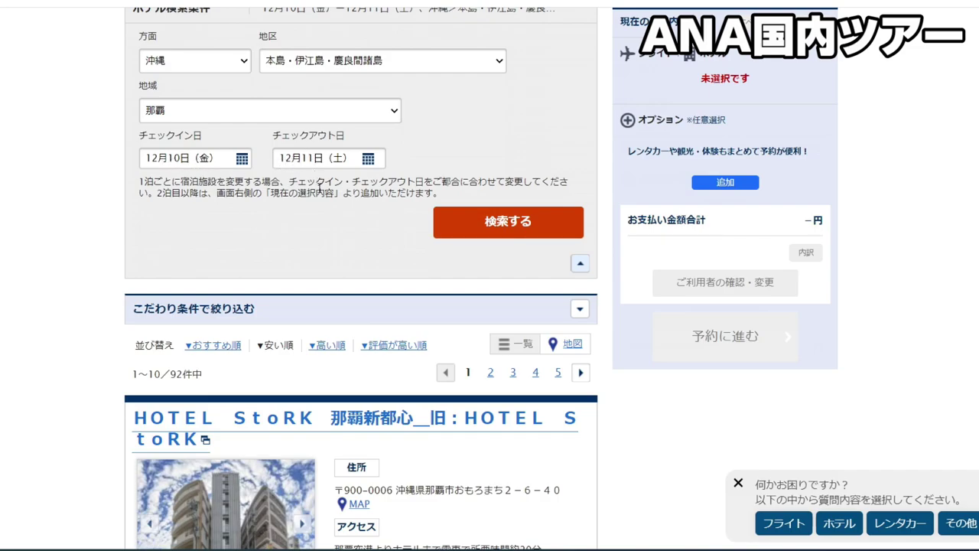
{"action": "scroll", "coordinate": [129, 342], "scroll_direction": "down", "scroll_amount": 2}
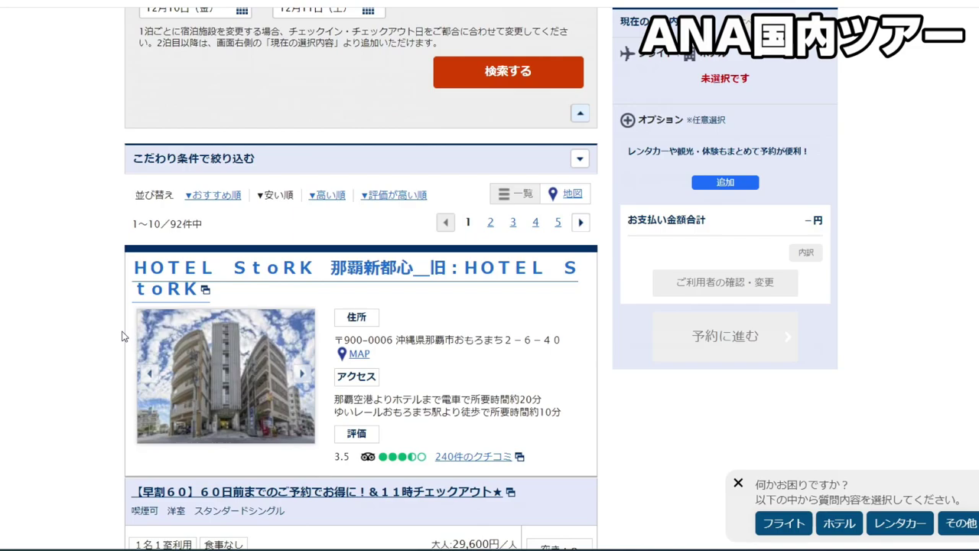
{"action": "scroll", "coordinate": [121, 337], "scroll_direction": "down", "scroll_amount": 6}
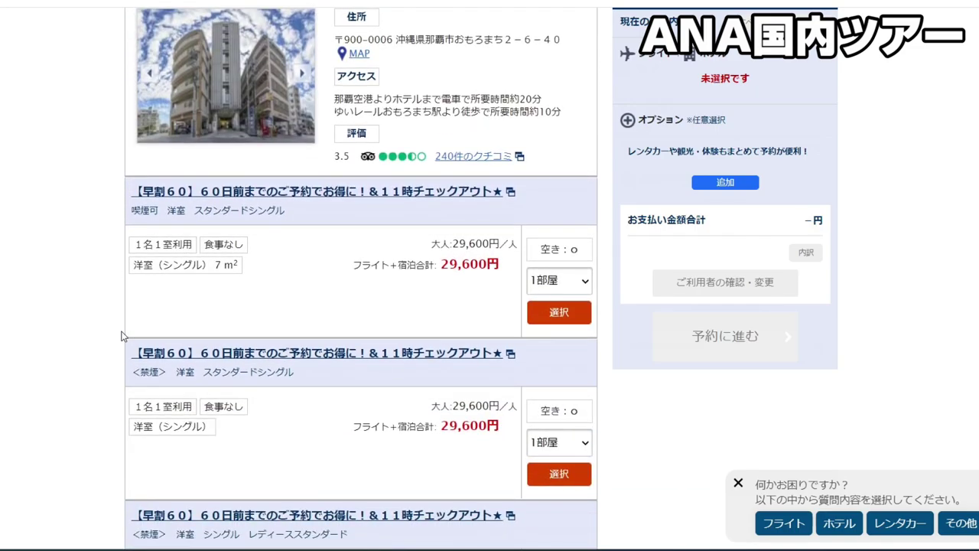
{"action": "scroll", "coordinate": [120, 335], "scroll_direction": "down", "scroll_amount": 3}
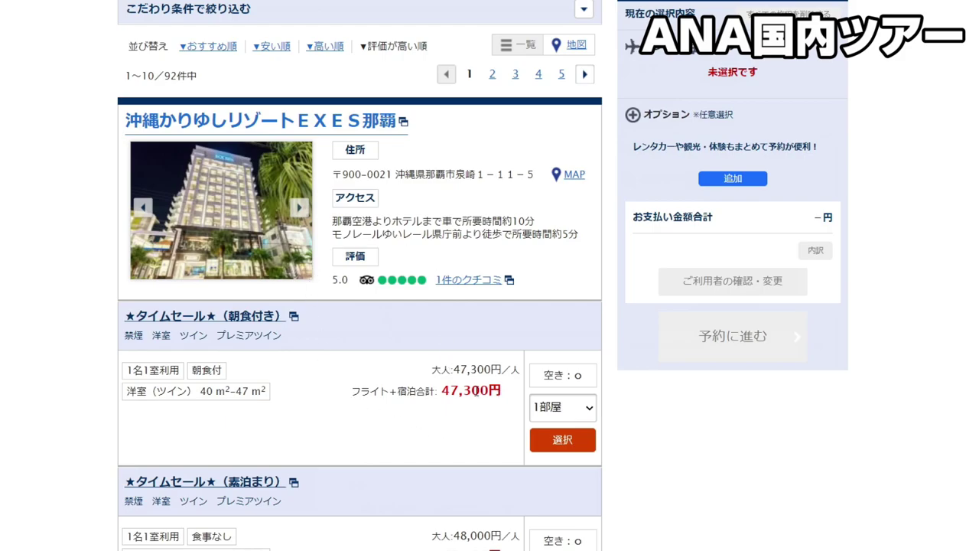
{"action": "left_click", "coordinate": [562, 440]}
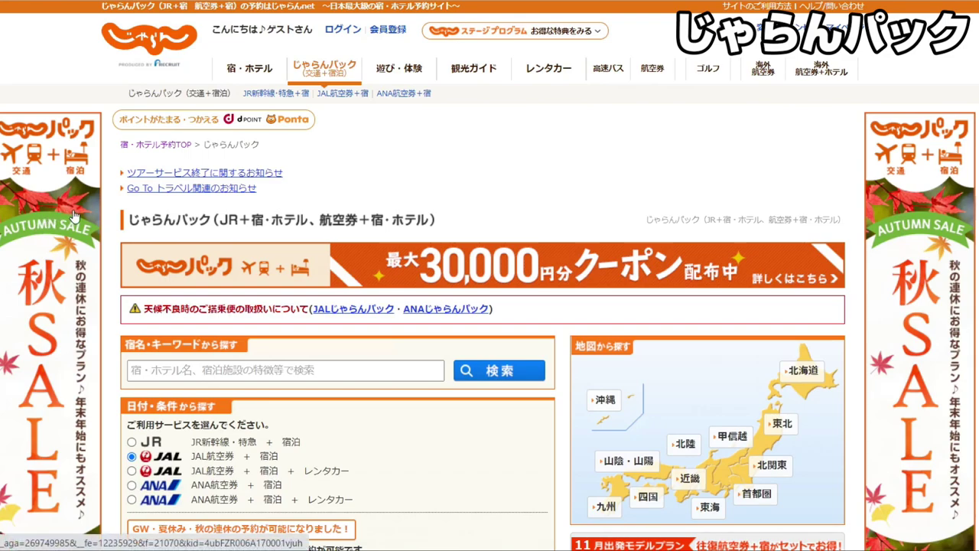
On the じゃらんパック page, choose the ANA航空券 + 宿泊 service for the date and condition search.
{"action": "mouse_move", "coordinate": [287, 71]}
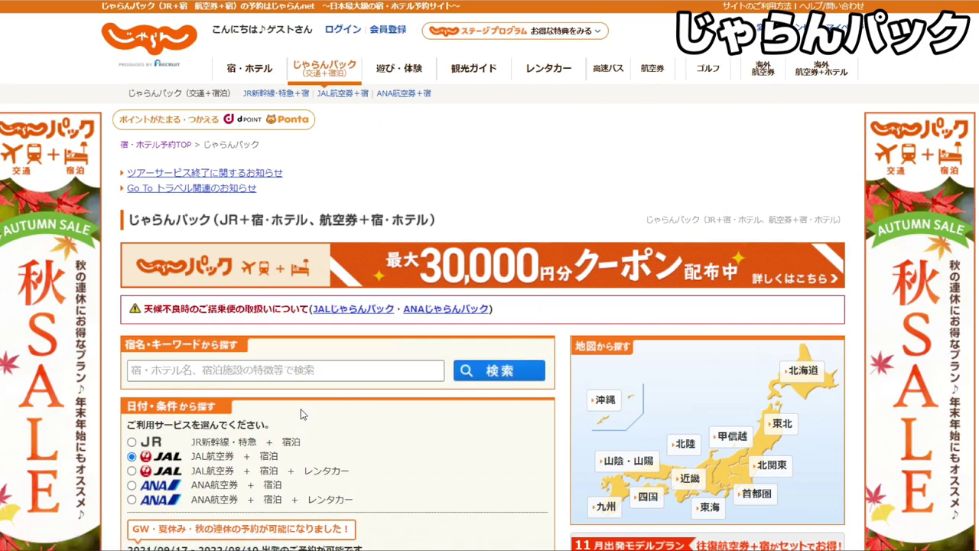
{"action": "scroll", "coordinate": [213, 417], "scroll_direction": "down", "scroll_amount": 1}
{"action": "scroll", "coordinate": [135, 393], "scroll_direction": "down", "scroll_amount": 1}
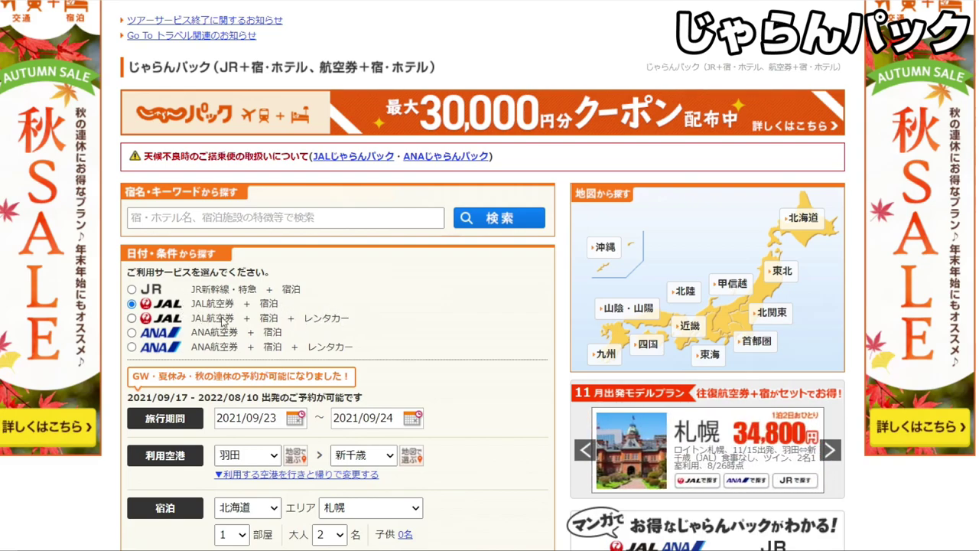
{"action": "left_click", "coordinate": [132, 334]}
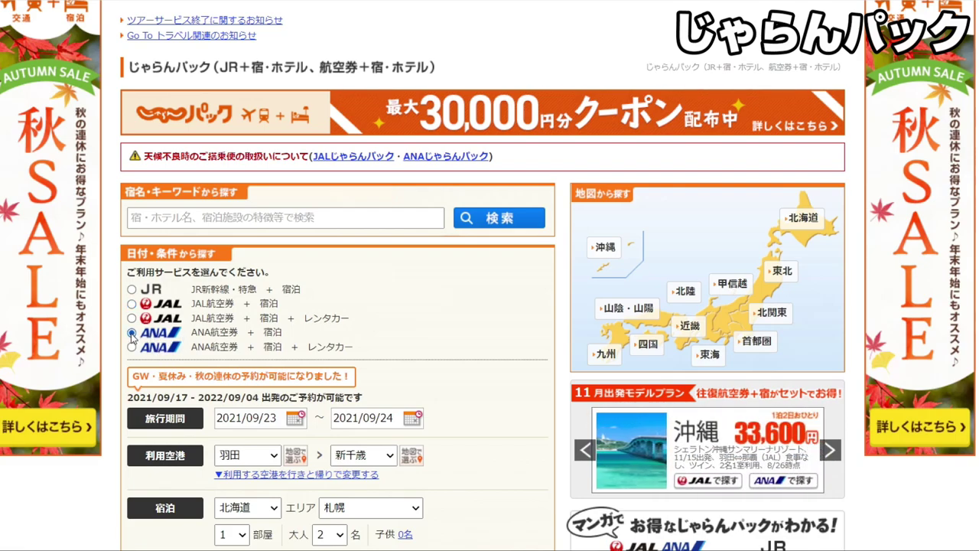
Set the travel period to start on 2021/12/10, with the return on 2021/12/11.
{"action": "scroll", "coordinate": [294, 348], "scroll_direction": "down", "scroll_amount": 1}
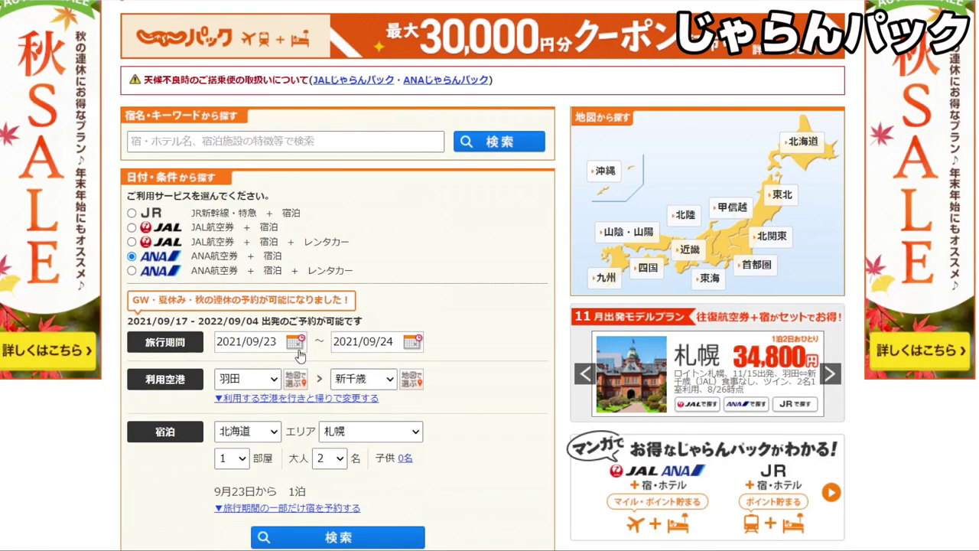
{"action": "left_click", "coordinate": [294, 345]}
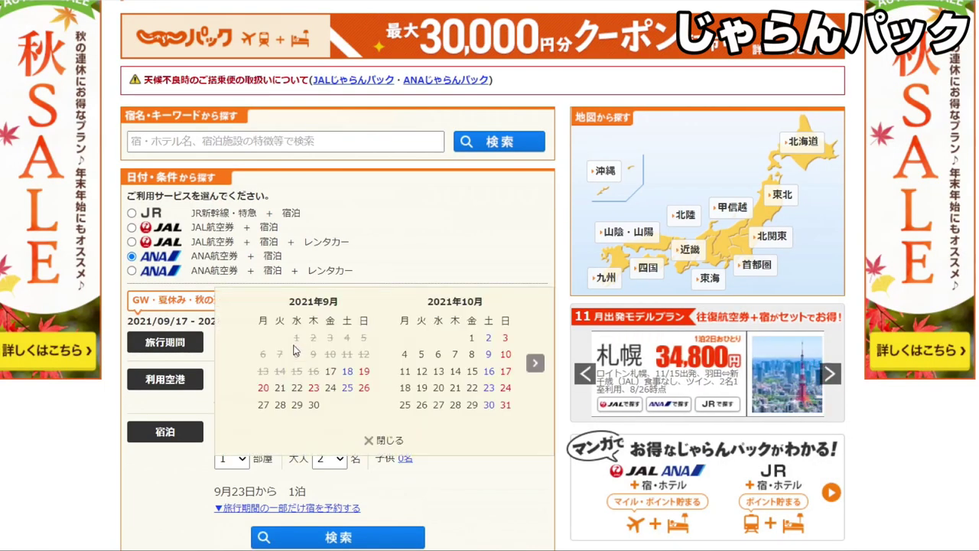
{"action": "left_click", "coordinate": [536, 366]}
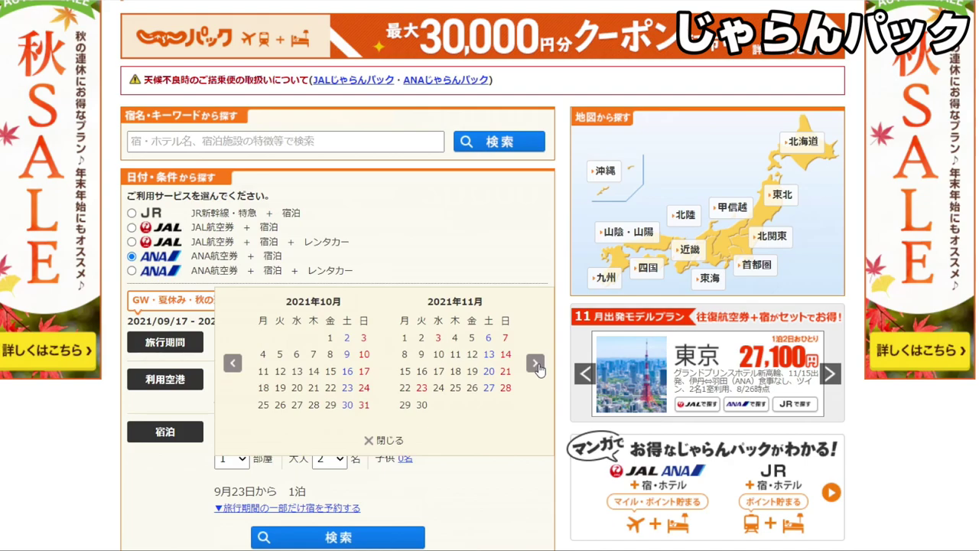
{"action": "left_click", "coordinate": [536, 366]}
{"action": "left_click", "coordinate": [473, 356]}
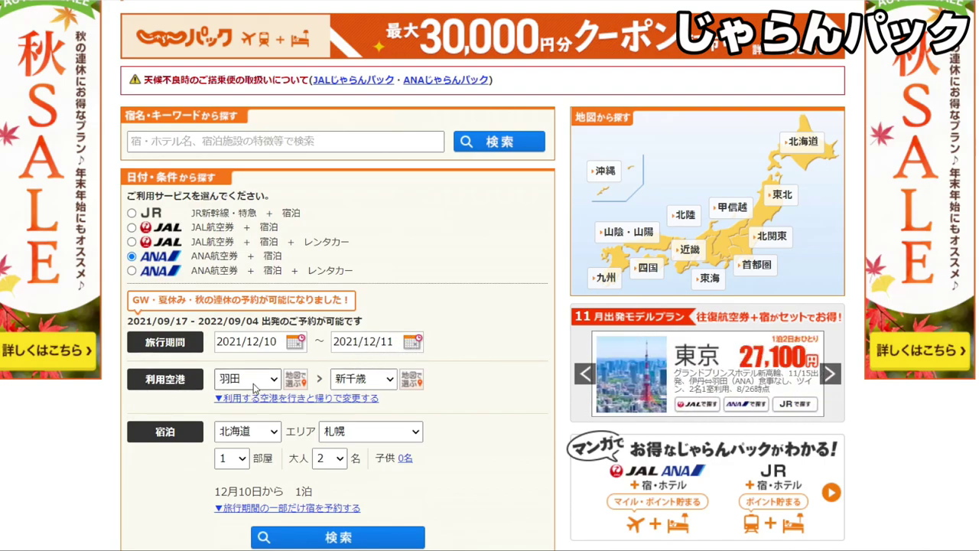
Set the arrival airport to 那覇 and the number of adults to 1 in the search conditions.
{"action": "left_click", "coordinate": [363, 379]}
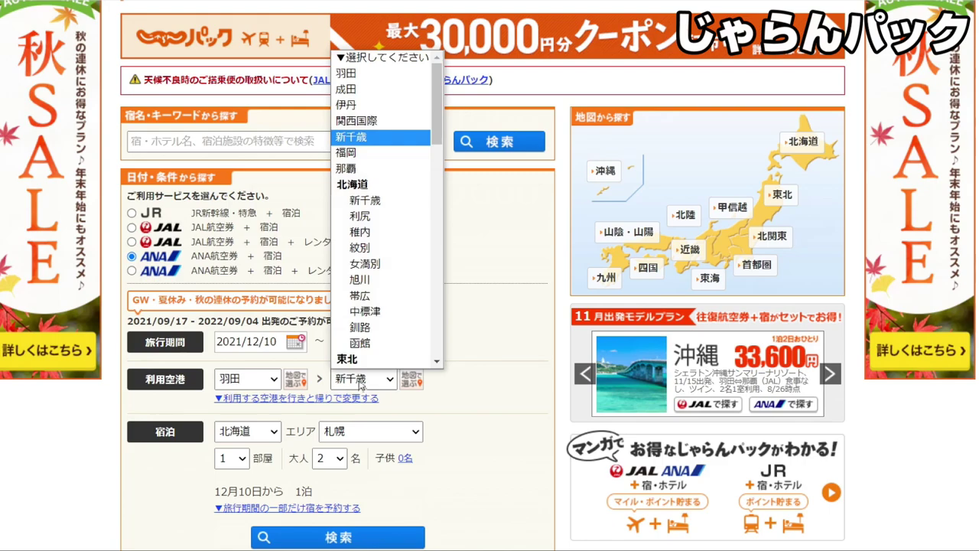
{"action": "scroll", "coordinate": [377, 304], "scroll_direction": "down", "scroll_amount": 1}
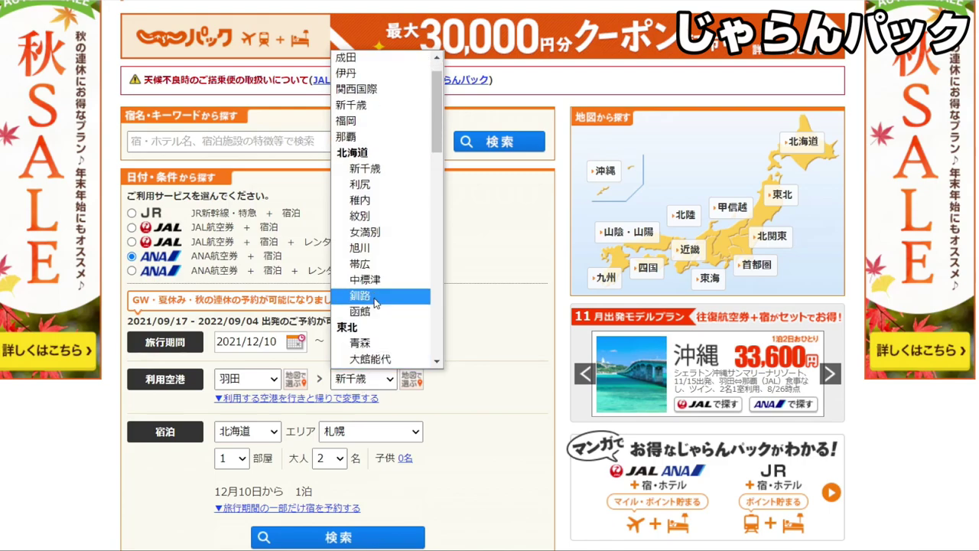
{"action": "left_click", "coordinate": [346, 137]}
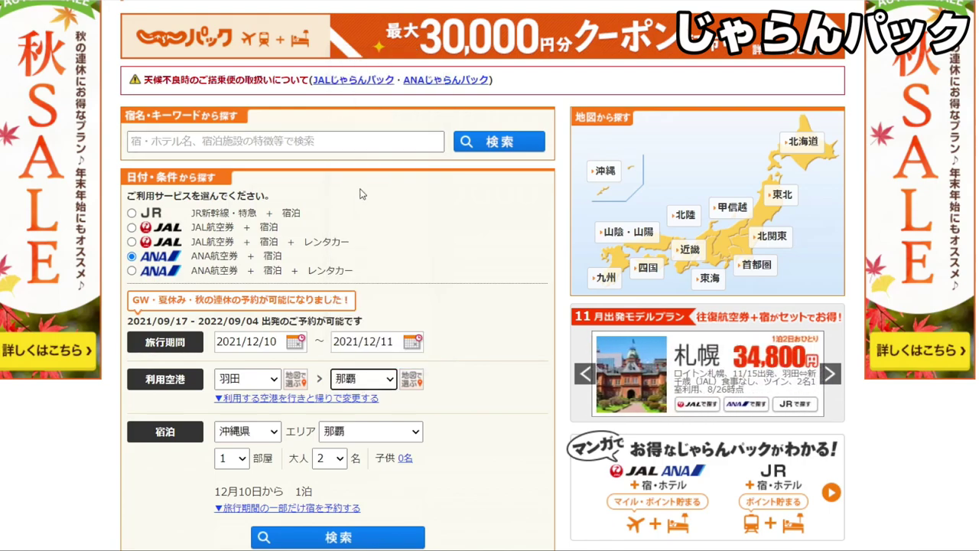
{"action": "left_click", "coordinate": [332, 462]}
{"action": "left_click", "coordinate": [323, 359]}
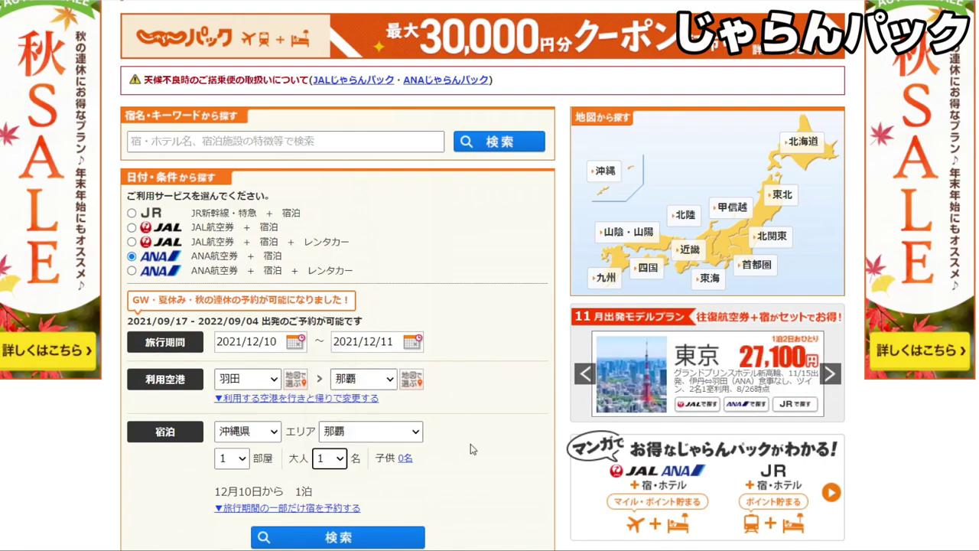
{"action": "scroll", "coordinate": [463, 447], "scroll_direction": "down", "scroll_amount": 3}
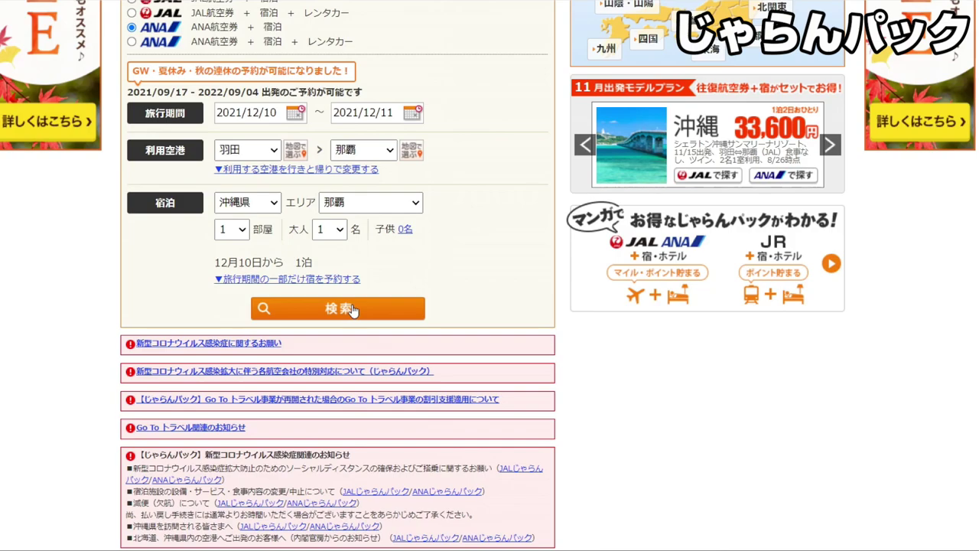
Run the じゃらんパック search and select ANA 0461便, departing at 06:15, as the outbound flight.
{"action": "left_click", "coordinate": [352, 307]}
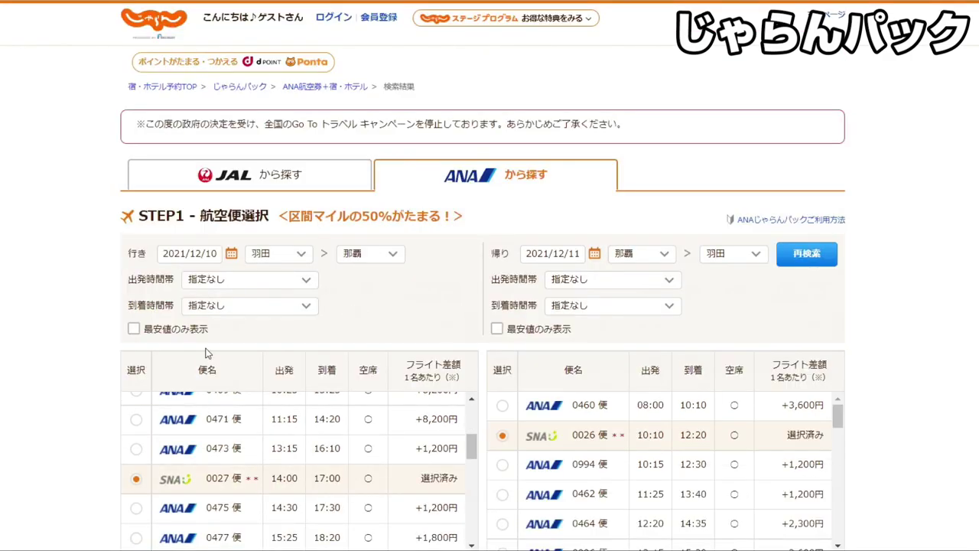
{"action": "scroll", "coordinate": [153, 428], "scroll_direction": "up", "scroll_amount": 5}
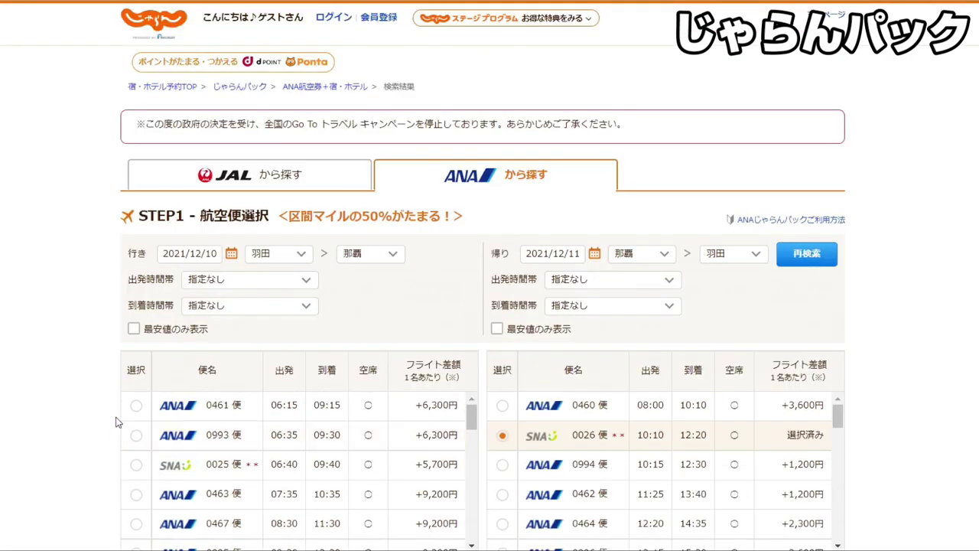
{"action": "left_click", "coordinate": [138, 406]}
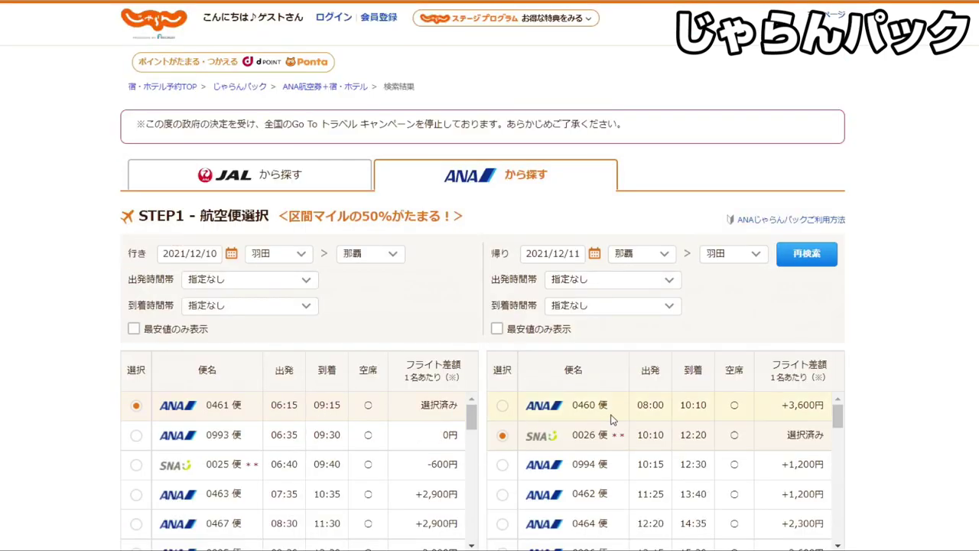
Select ANA 0478便, departing 那覇 at 21:20, as the return flight.
{"action": "scroll", "coordinate": [681, 410], "scroll_direction": "down", "scroll_amount": 5}
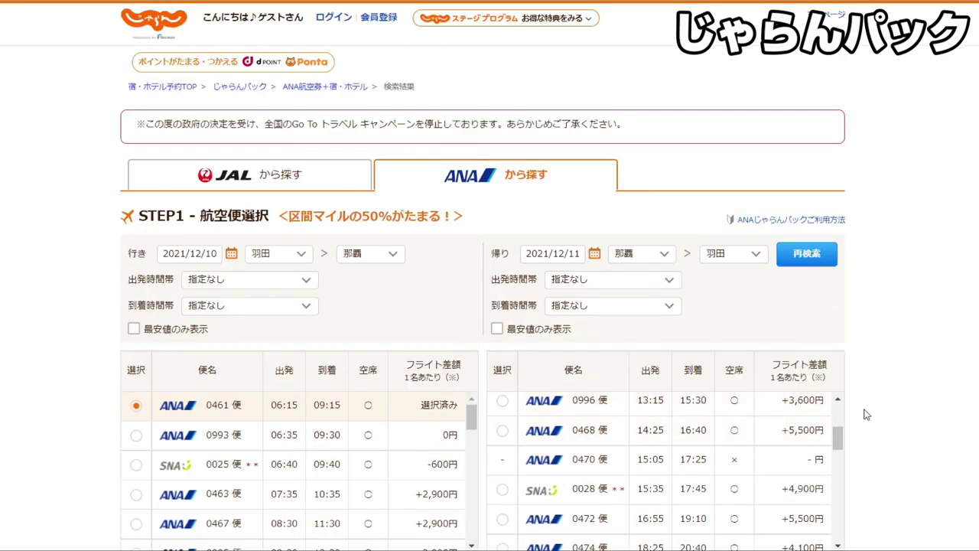
{"action": "scroll", "coordinate": [614, 323], "scroll_direction": "down", "scroll_amount": 5}
{"action": "scroll", "coordinate": [616, 327], "scroll_direction": "up", "scroll_amount": 1}
{"action": "scroll", "coordinate": [617, 390], "scroll_direction": "up", "scroll_amount": 1}
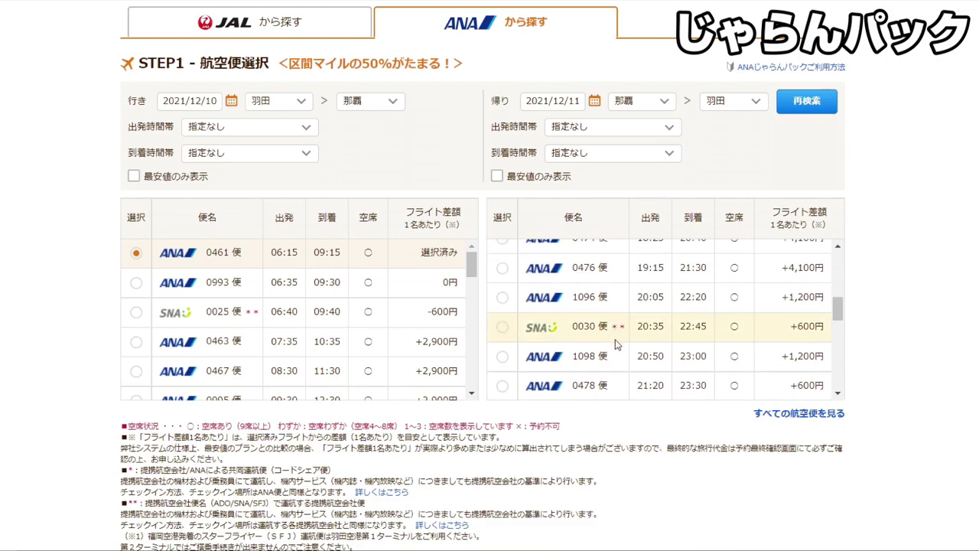
{"action": "scroll", "coordinate": [616, 343], "scroll_direction": "down", "scroll_amount": 1}
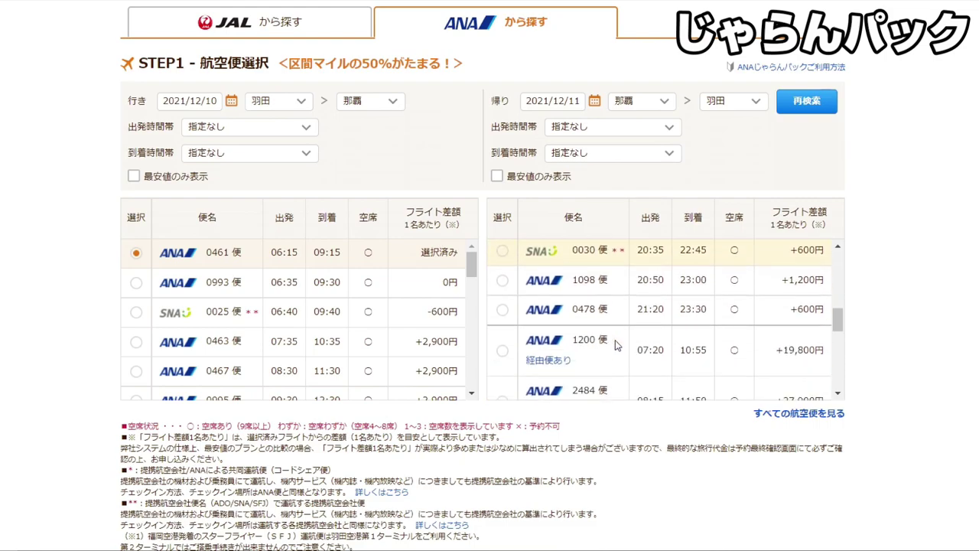
{"action": "left_click", "coordinate": [503, 315]}
Refine the lodging search to the 那覇 sub-area, ホテル・ビジネスホテル and the 朝のみ meal type, and rerun it.
{"action": "scroll", "coordinate": [479, 346], "scroll_direction": "down", "scroll_amount": 3}
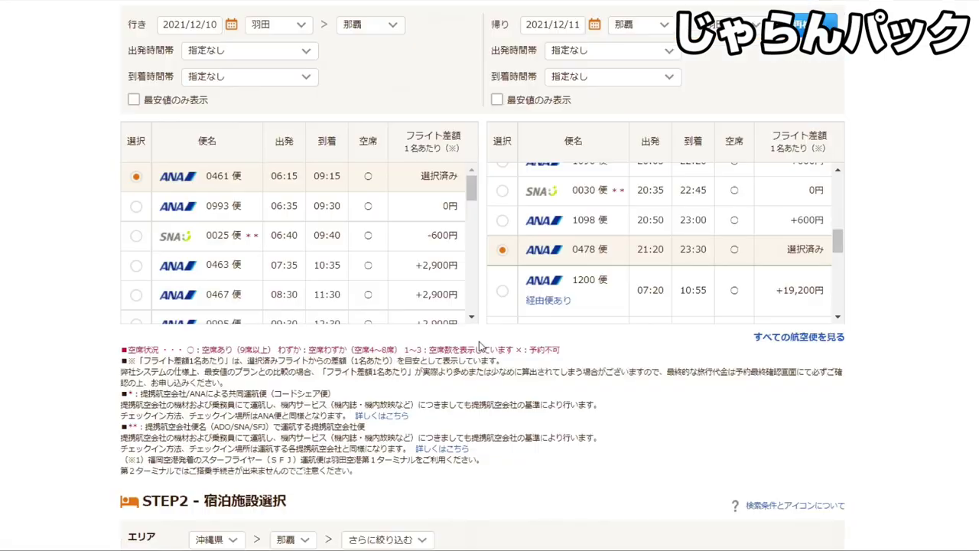
{"action": "scroll", "coordinate": [478, 346], "scroll_direction": "down", "scroll_amount": 2}
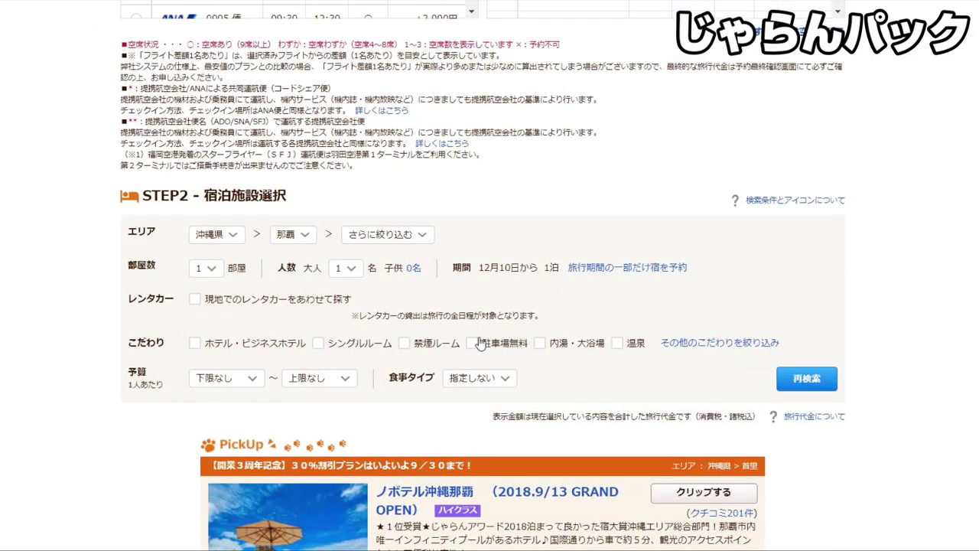
{"action": "scroll", "coordinate": [229, 306], "scroll_direction": "down", "scroll_amount": 1}
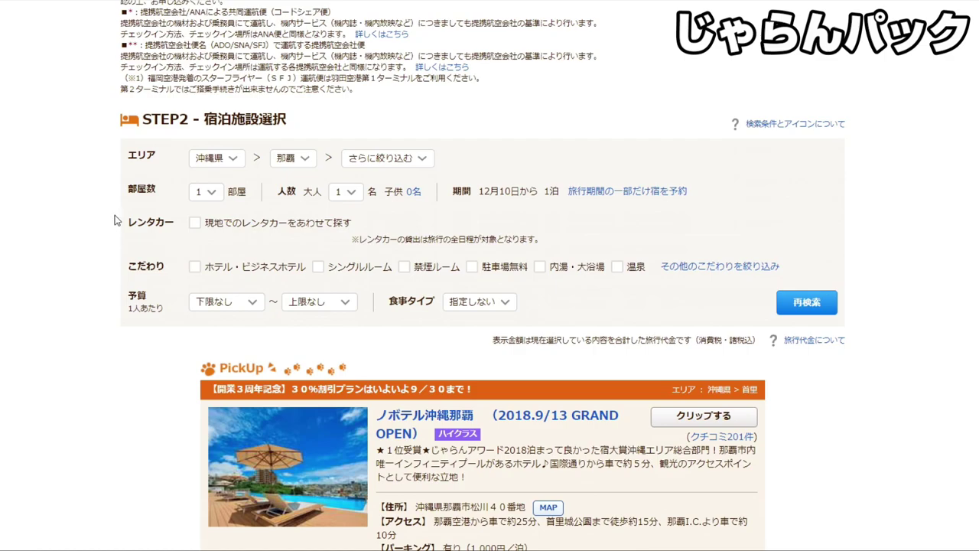
{"action": "left_click", "coordinate": [383, 158]}
{"action": "left_click", "coordinate": [365, 187]}
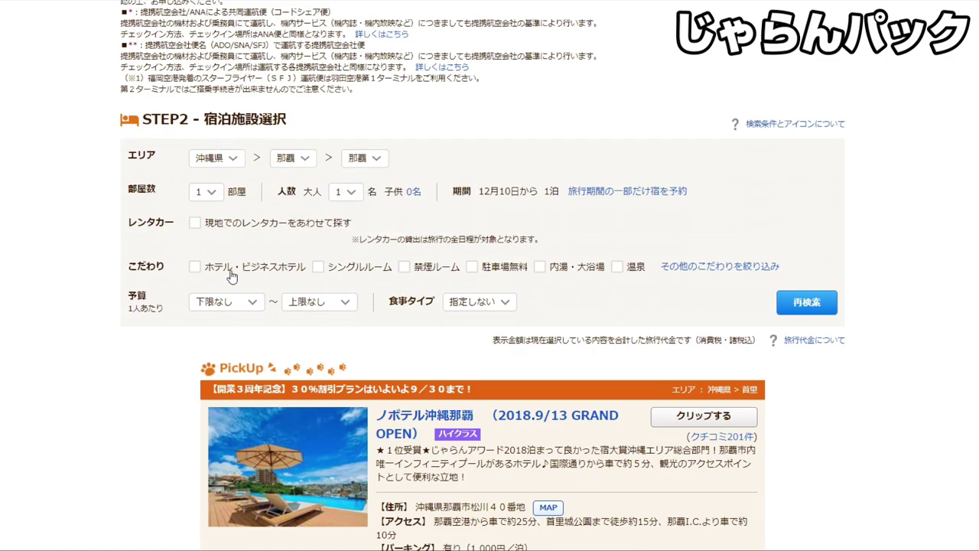
{"action": "left_click", "coordinate": [195, 268]}
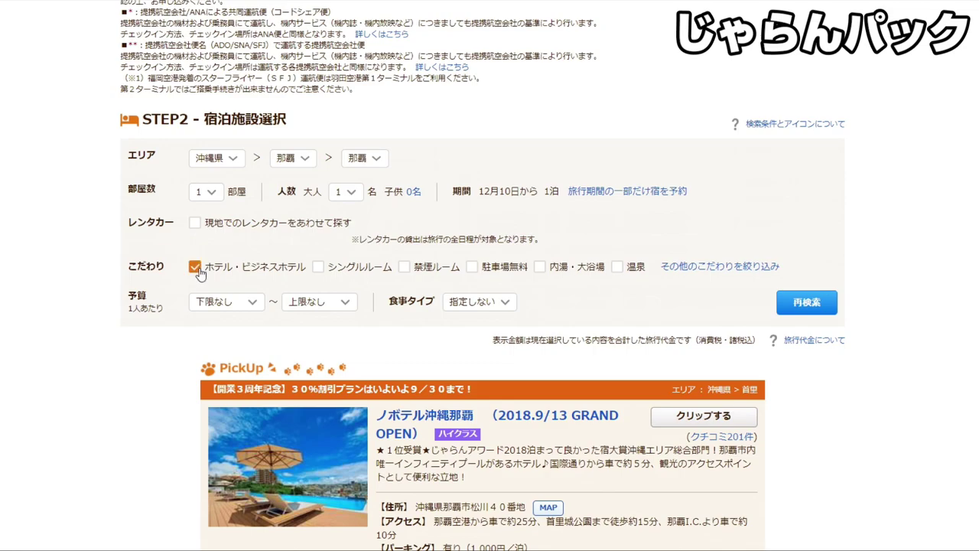
{"action": "left_click", "coordinate": [468, 303]}
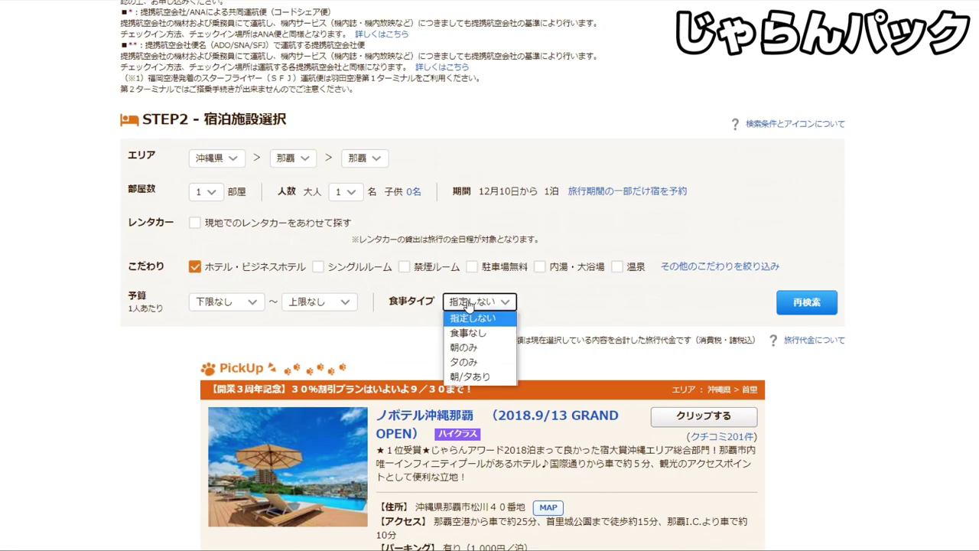
{"action": "left_click", "coordinate": [470, 349]}
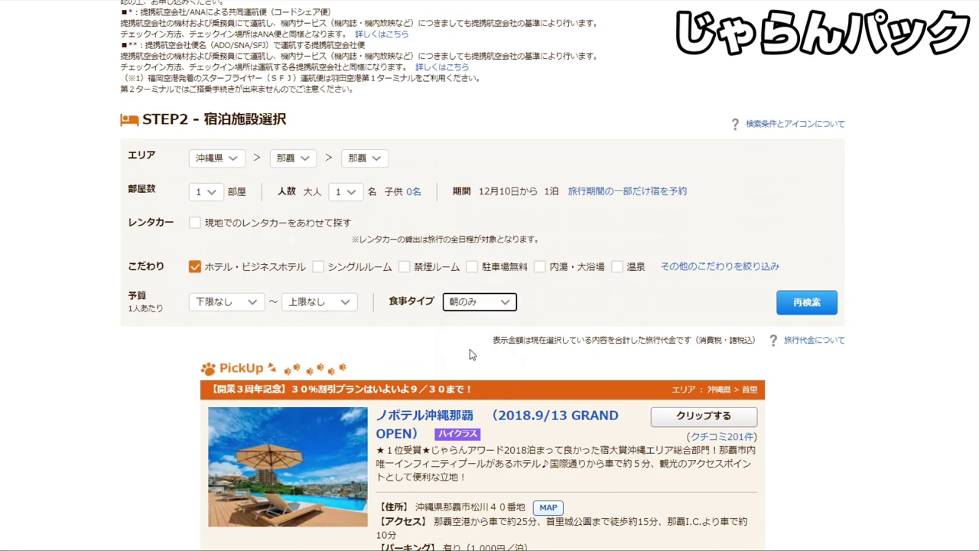
{"action": "left_click", "coordinate": [792, 304]}
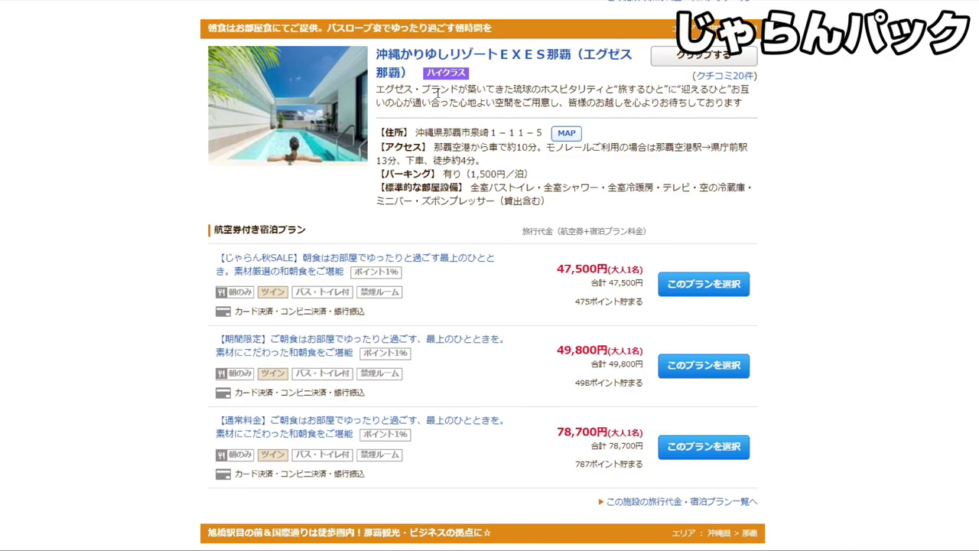
Open 沖縄かりゆしリゾートEXES那覇, select the 【プレミアツイン】3~8階 room of its じゃらん秋SALE plan, and review the itinerary.
{"action": "left_click", "coordinate": [406, 56]}
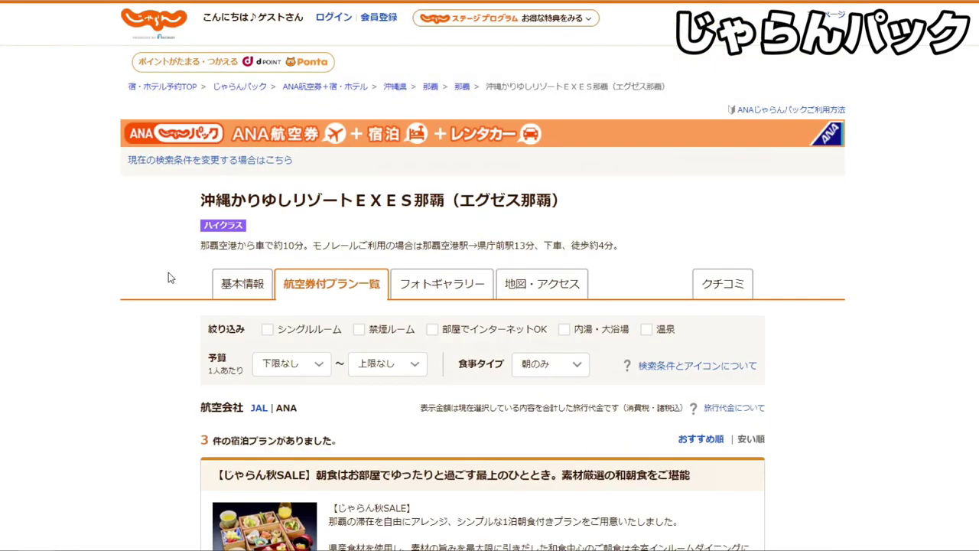
{"action": "scroll", "coordinate": [169, 284], "scroll_direction": "down", "scroll_amount": 4}
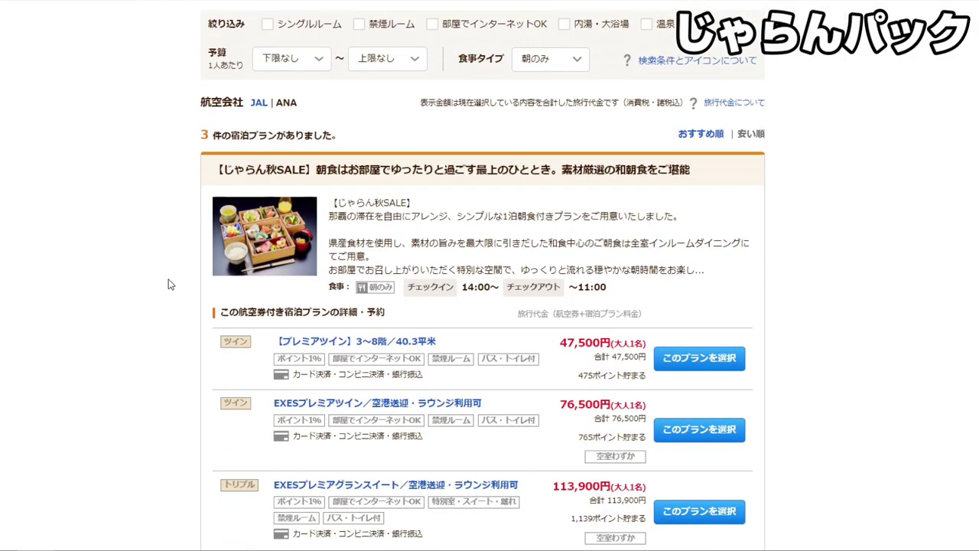
{"action": "scroll", "coordinate": [169, 284], "scroll_direction": "down", "scroll_amount": 1}
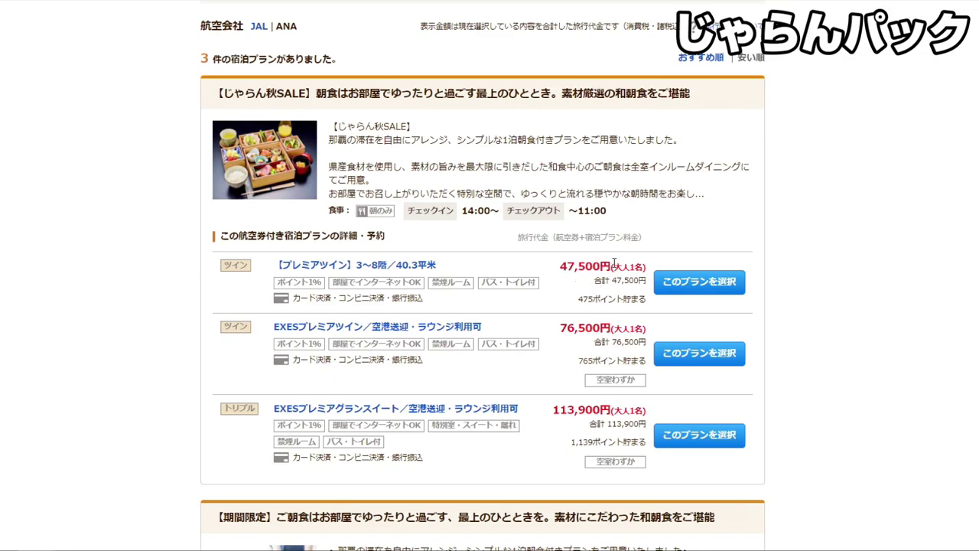
{"action": "left_click", "coordinate": [677, 283]}
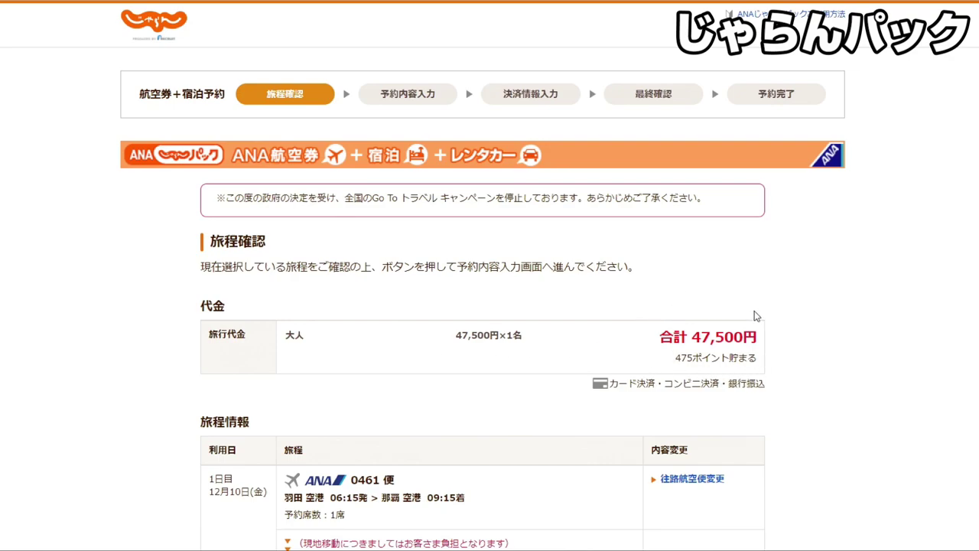
{"action": "scroll", "coordinate": [679, 380], "scroll_direction": "down", "scroll_amount": 3}
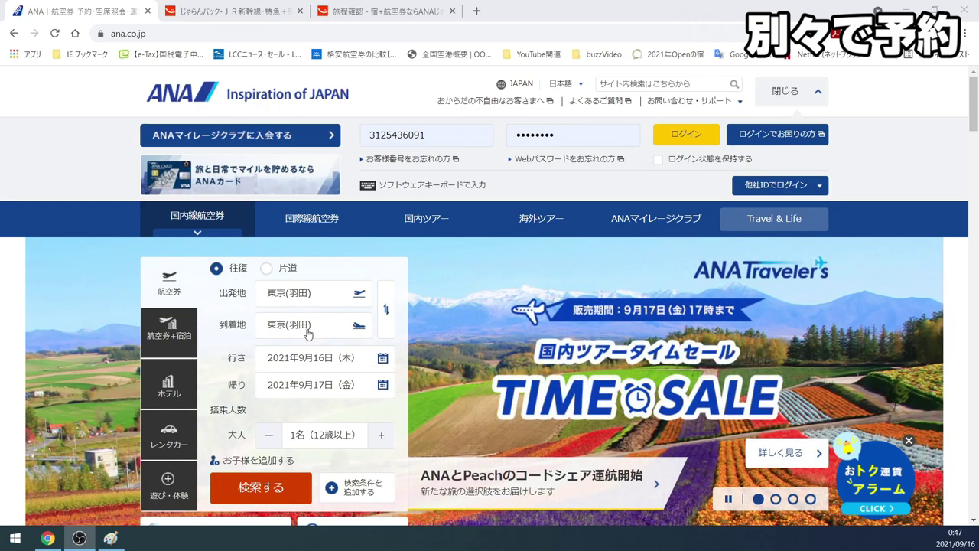
On the ANA site, search round-trip flights from 東京(羽田) to 沖縄(那覇), departing December 10, 2021 and returning December 11.
{"action": "left_click", "coordinate": [307, 330]}
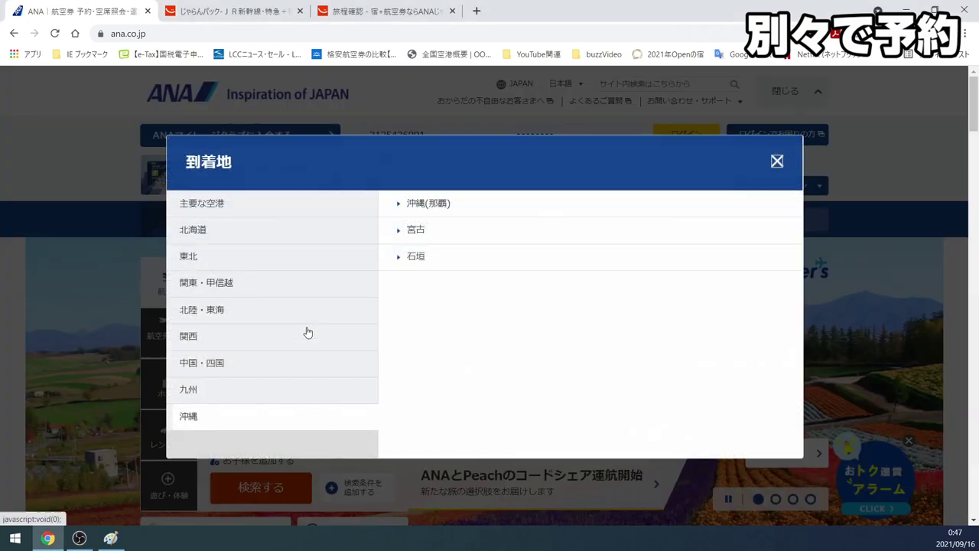
{"action": "left_click", "coordinate": [415, 205]}
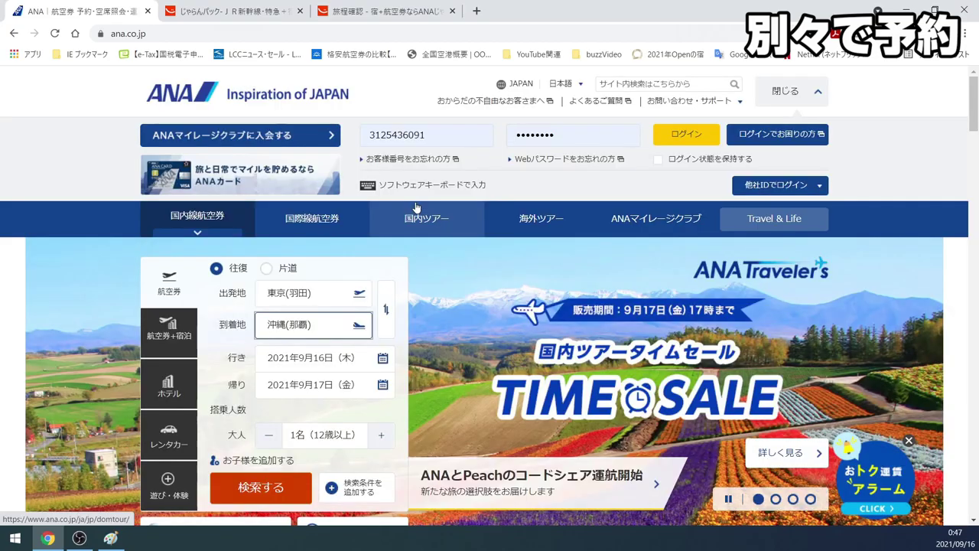
{"action": "left_click", "coordinate": [384, 359]}
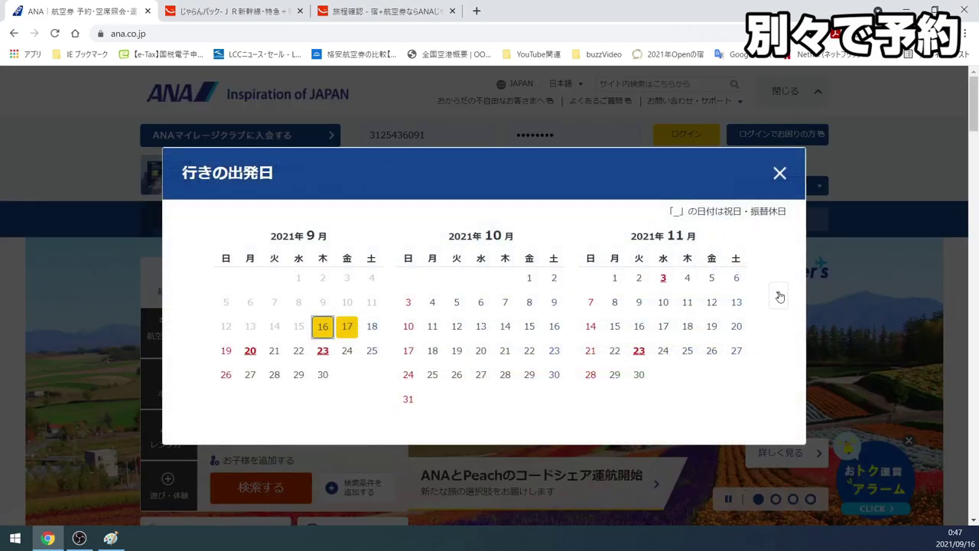
{"action": "left_click", "coordinate": [780, 296]}
{"action": "left_click", "coordinate": [716, 305]}
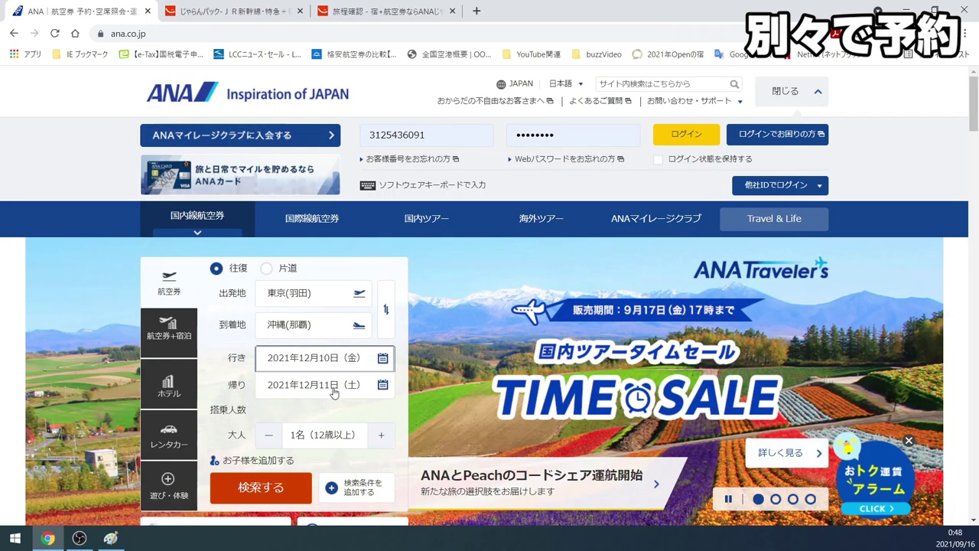
{"action": "scroll", "coordinate": [329, 390], "scroll_direction": "down", "scroll_amount": 1}
{"action": "left_click", "coordinate": [271, 428]}
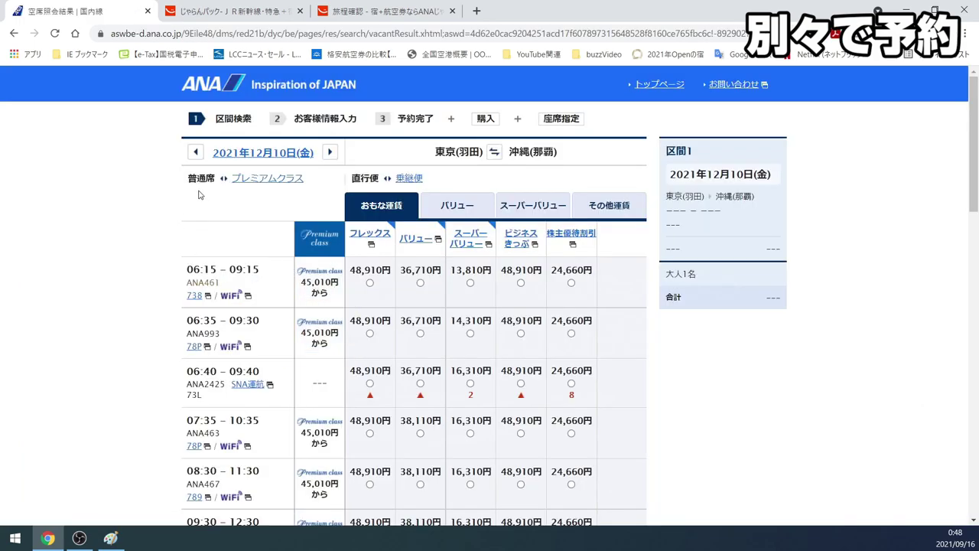
Select the スーパーバリュー75 fare on the 06:15 ANA461 outbound flight and proceed to return flight selection.
{"action": "left_click", "coordinate": [533, 207]}
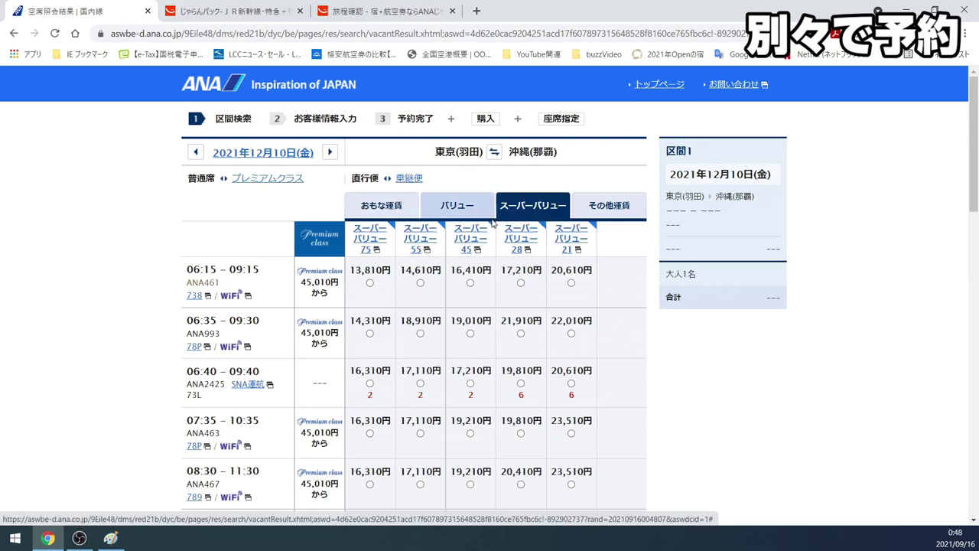
{"action": "left_click", "coordinate": [370, 283]}
{"action": "scroll", "coordinate": [367, 288], "scroll_direction": "down", "scroll_amount": 6}
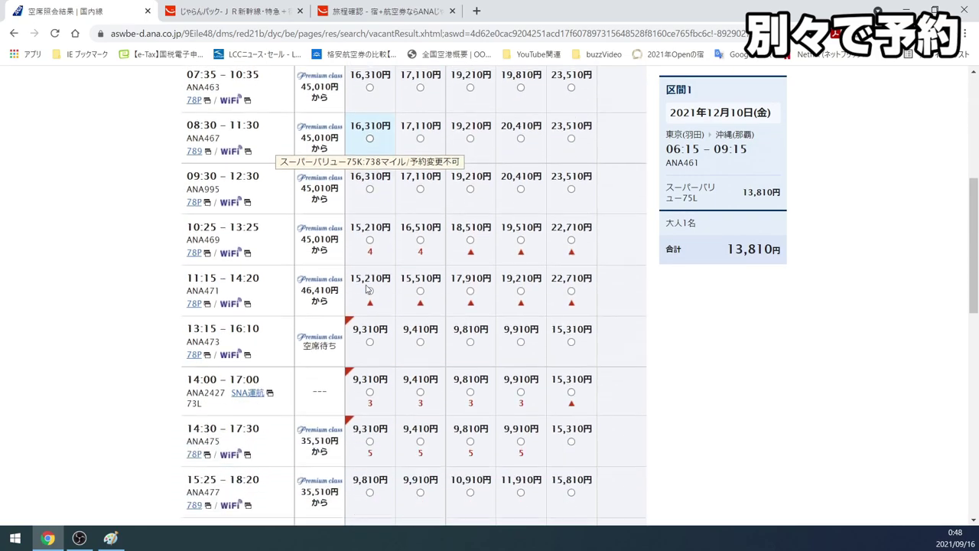
{"action": "scroll", "coordinate": [367, 287], "scroll_direction": "down", "scroll_amount": 2}
{"action": "scroll", "coordinate": [383, 288], "scroll_direction": "down", "scroll_amount": 2}
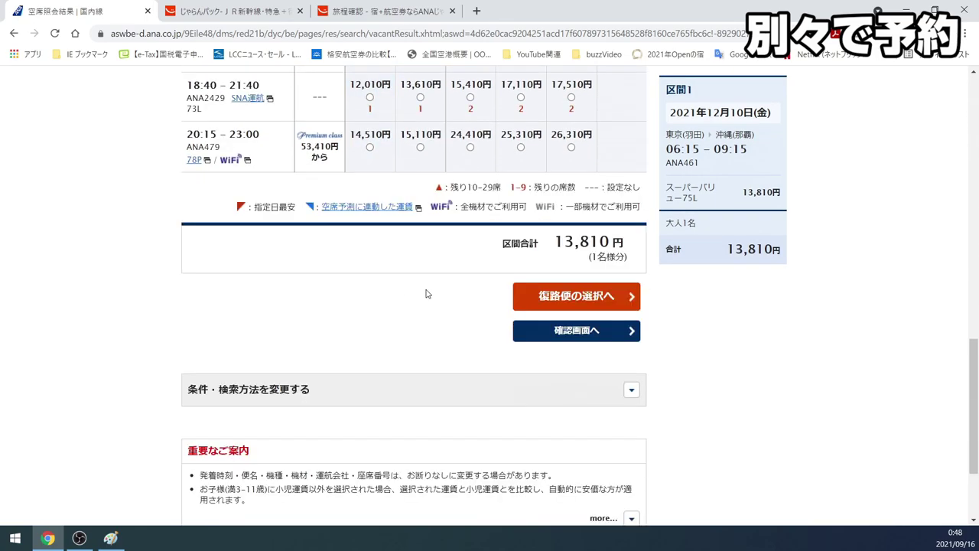
{"action": "left_click", "coordinate": [562, 299]}
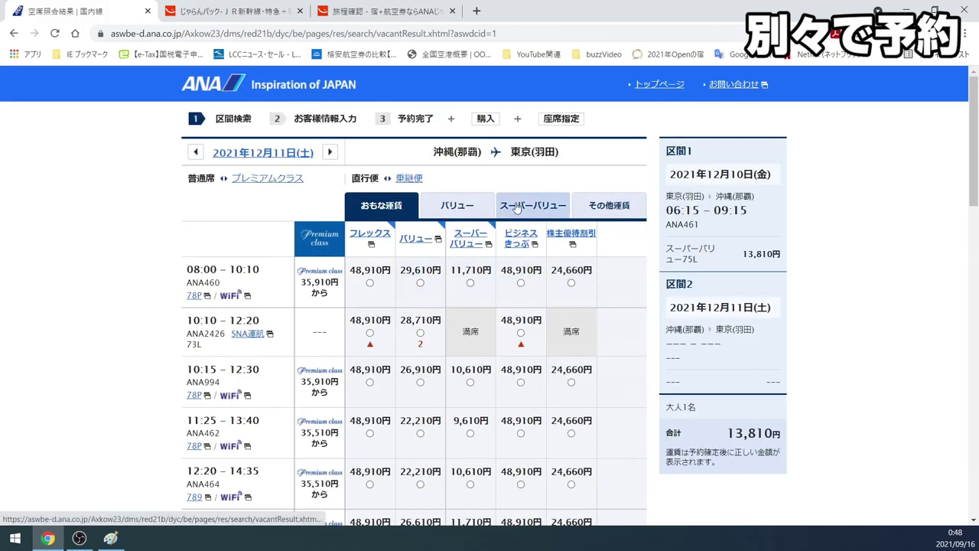
Select the スーパーバリュー75 fare on the 21:20 ANA478 return flight and continue with the booking.
{"action": "left_click", "coordinate": [517, 207]}
{"action": "scroll", "coordinate": [371, 299], "scroll_direction": "down", "scroll_amount": 2}
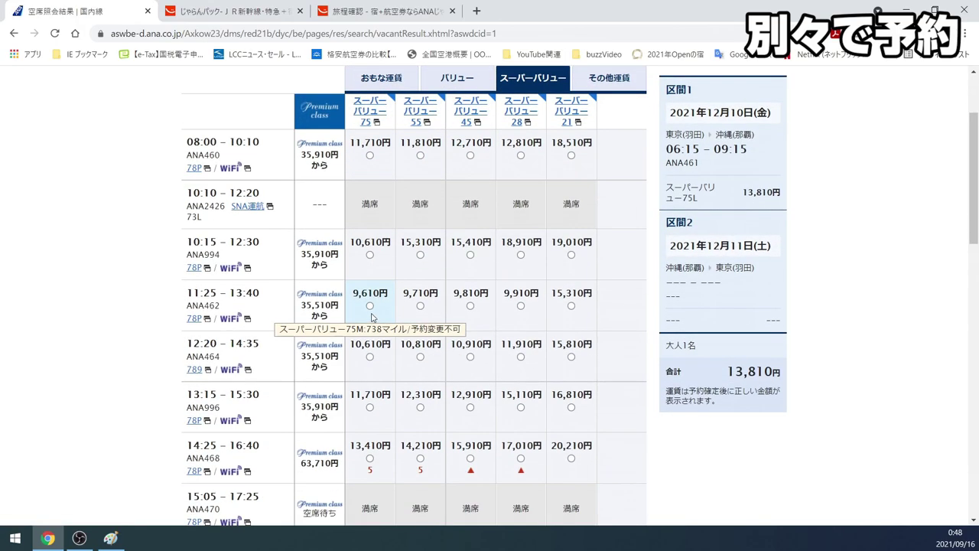
{"action": "scroll", "coordinate": [372, 316], "scroll_direction": "down", "scroll_amount": 5}
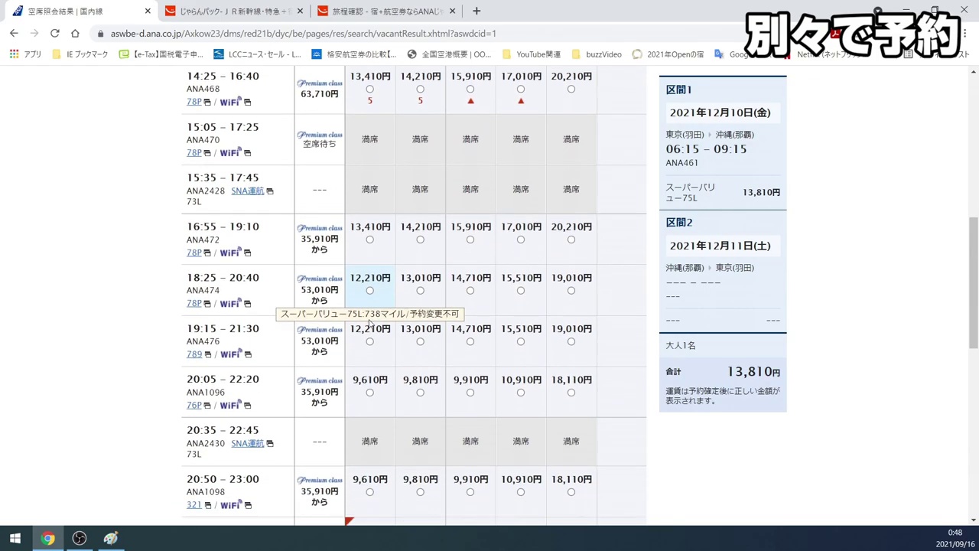
{"action": "scroll", "coordinate": [371, 323], "scroll_direction": "down", "scroll_amount": 2}
{"action": "scroll", "coordinate": [370, 383], "scroll_direction": "down", "scroll_amount": 1}
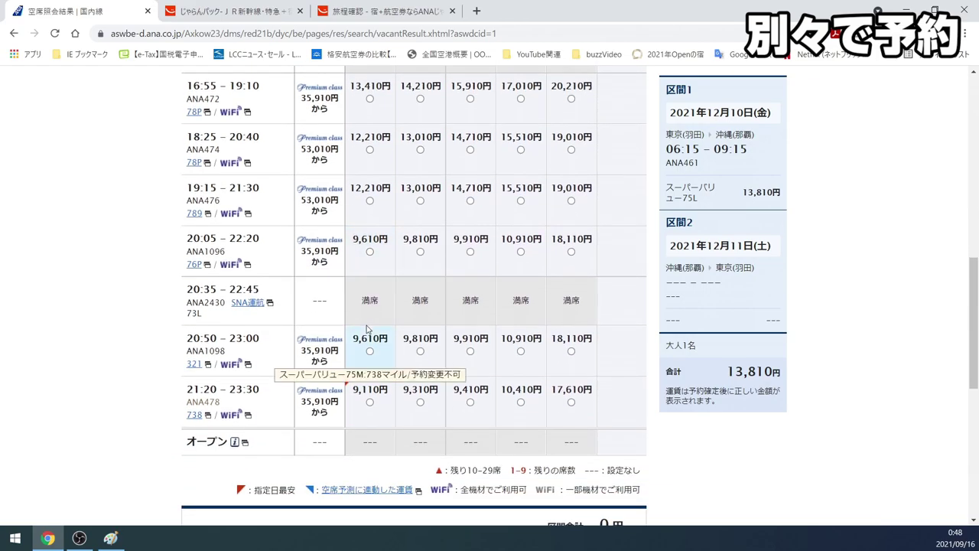
{"action": "left_click", "coordinate": [369, 404]}
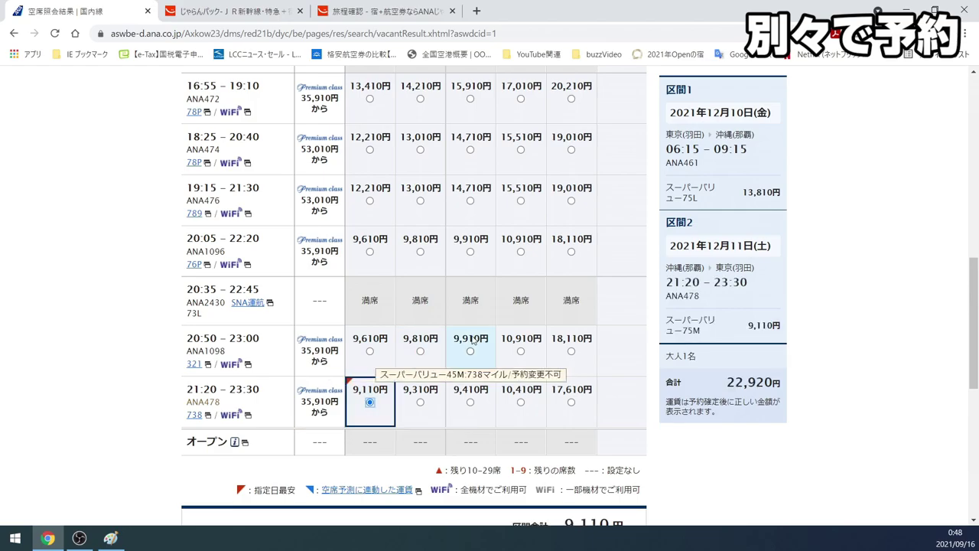
{"action": "scroll", "coordinate": [470, 341], "scroll_direction": "down", "scroll_amount": 3}
{"action": "left_click", "coordinate": [547, 423]}
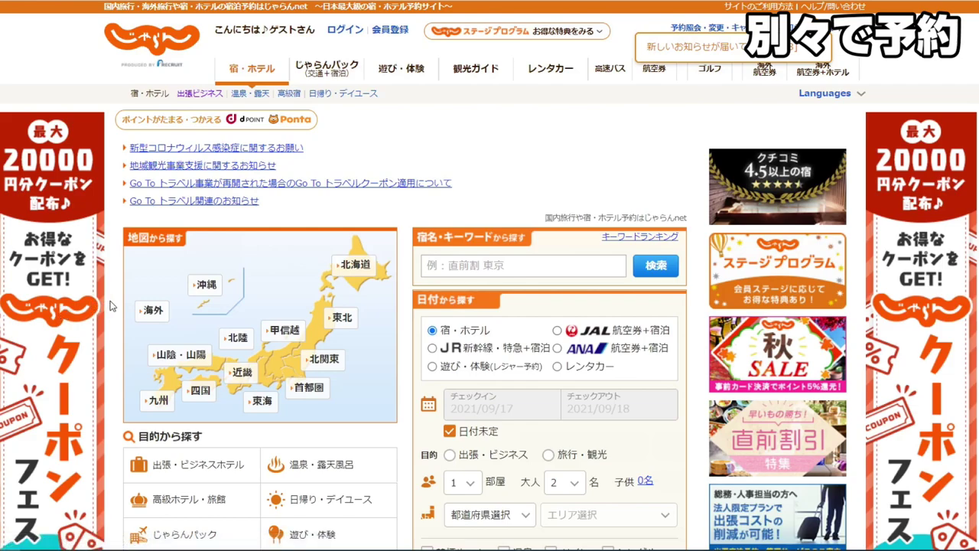
Open the hotel listings for 沖縄 from the area map and narrow the area to 那覇 and its 那覇 subarea.
{"action": "left_click", "coordinate": [201, 287]}
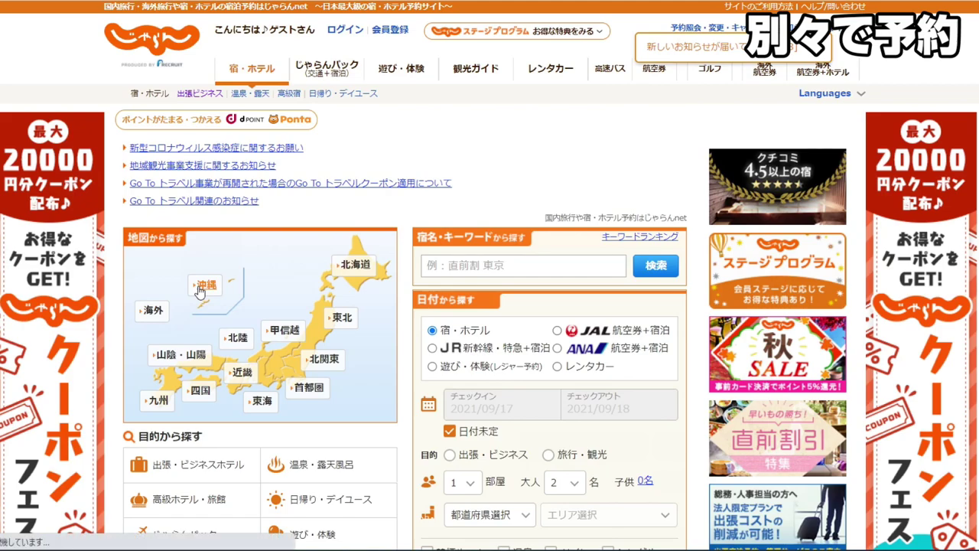
{"action": "scroll", "coordinate": [289, 410], "scroll_direction": "down", "scroll_amount": 2}
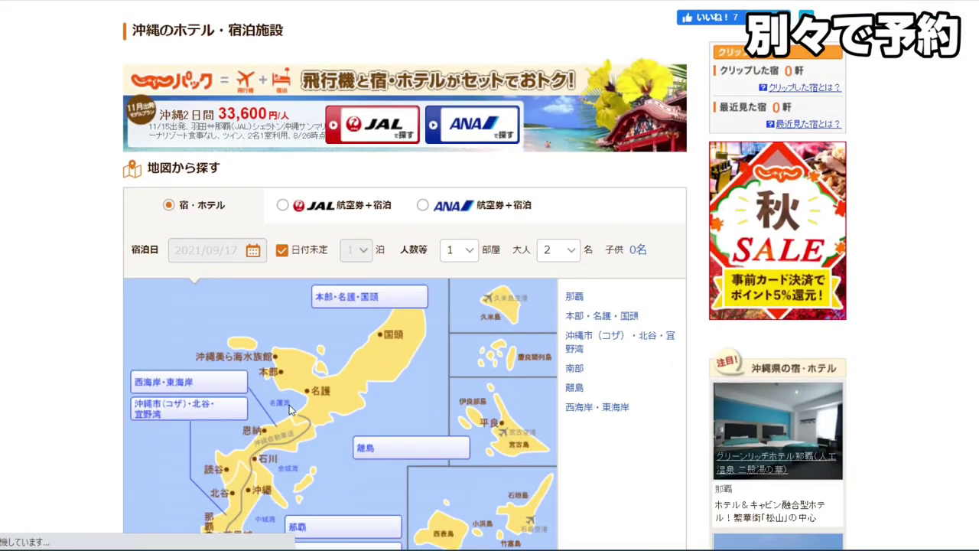
{"action": "scroll", "coordinate": [279, 398], "scroll_direction": "down", "scroll_amount": 1}
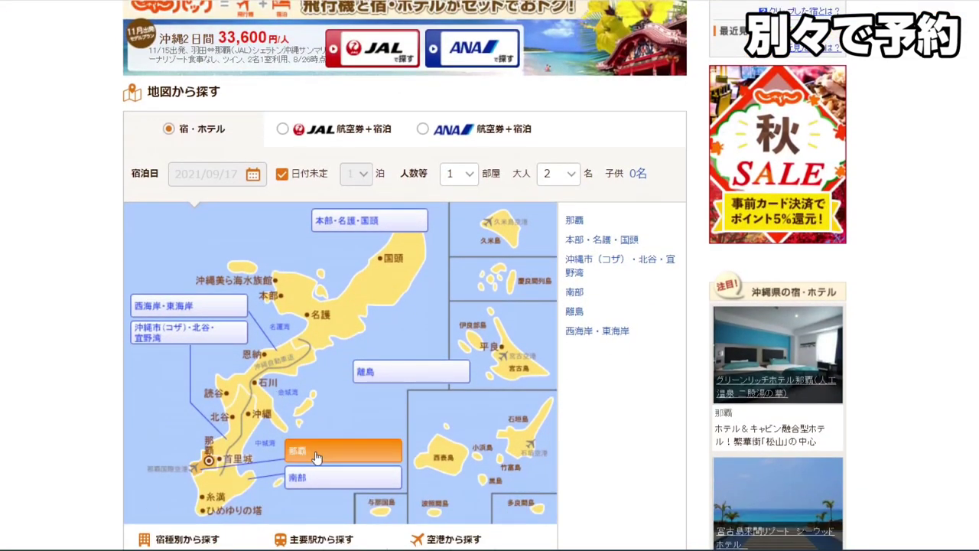
{"action": "left_click", "coordinate": [315, 451]}
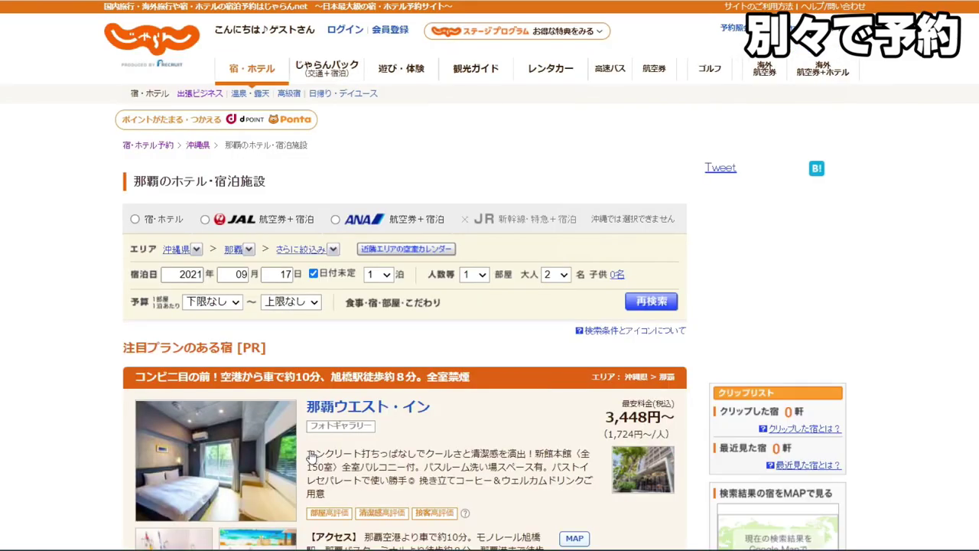
{"action": "left_click", "coordinate": [303, 256]}
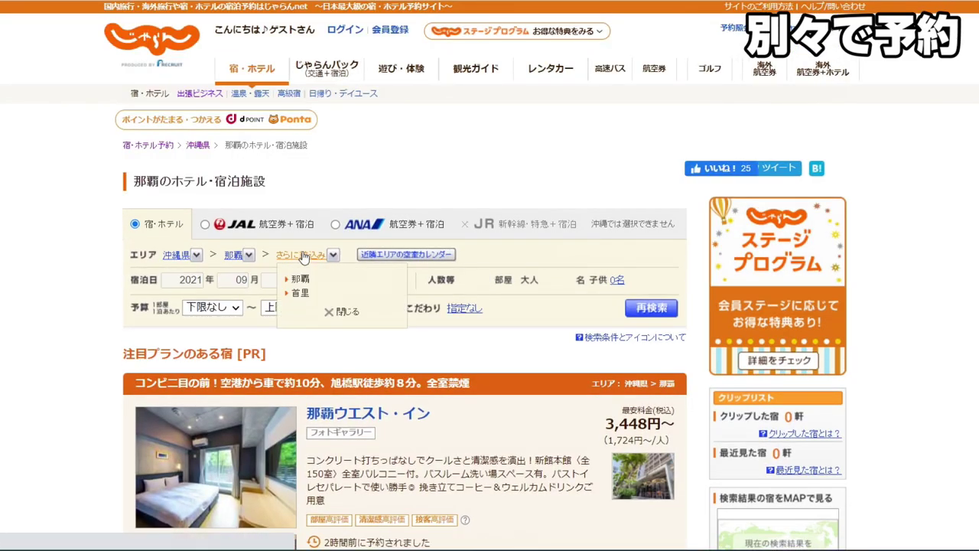
{"action": "left_click", "coordinate": [298, 281]}
Set the stay date to December 10, 2021 instead of undecided, and the guests to 1 adult.
{"action": "left_click", "coordinate": [313, 279]}
{"action": "left_click", "coordinate": [281, 280]}
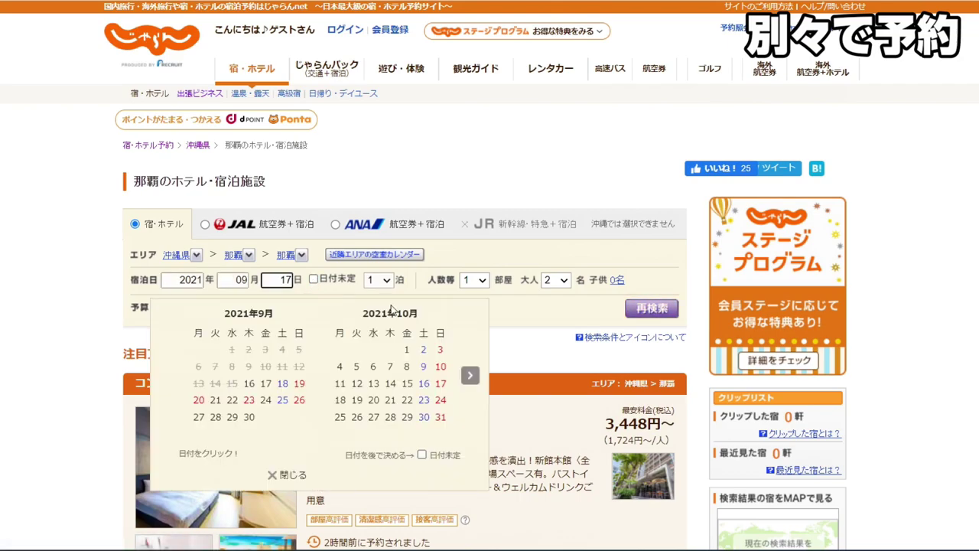
{"action": "left_click", "coordinate": [470, 375]}
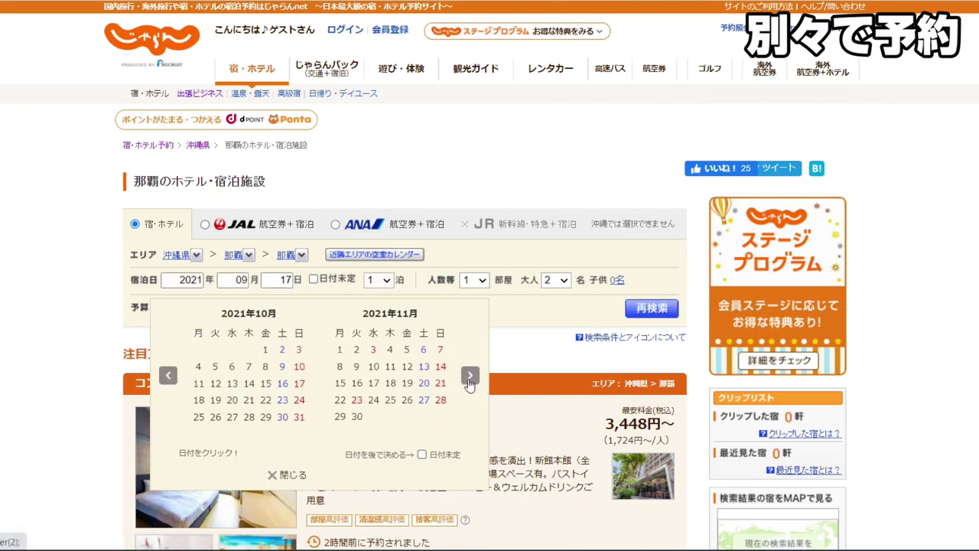
{"action": "left_click", "coordinate": [469, 378]}
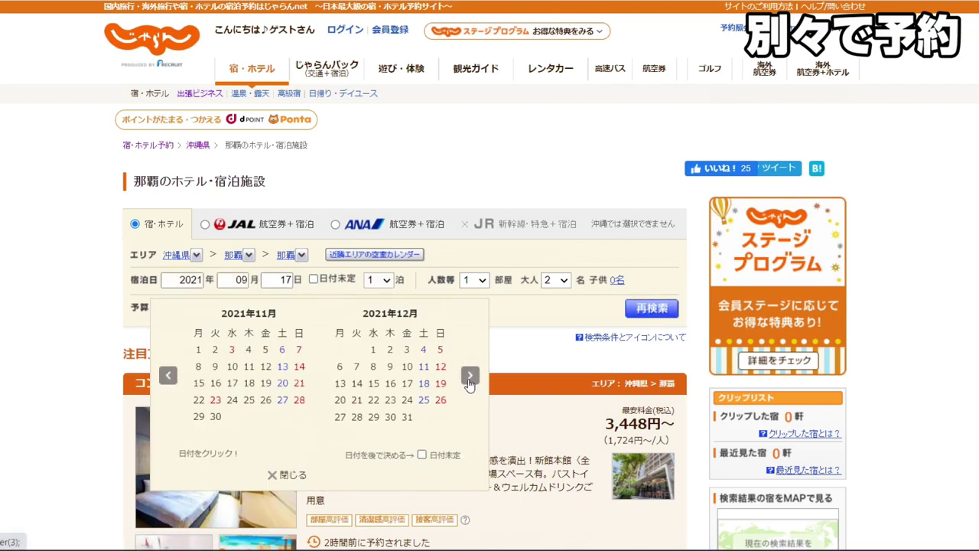
{"action": "left_click", "coordinate": [405, 367]}
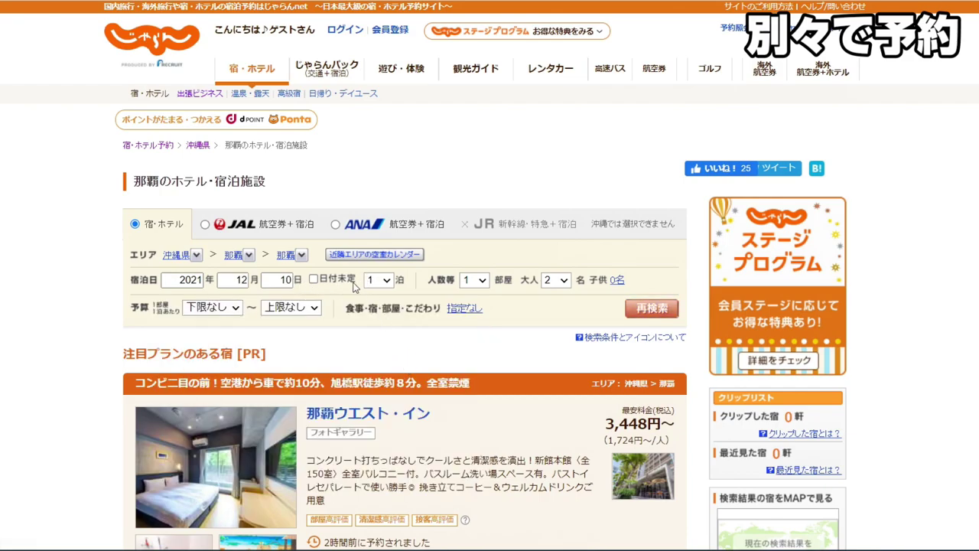
{"action": "left_click", "coordinate": [554, 280]}
{"action": "left_click", "coordinate": [549, 297]}
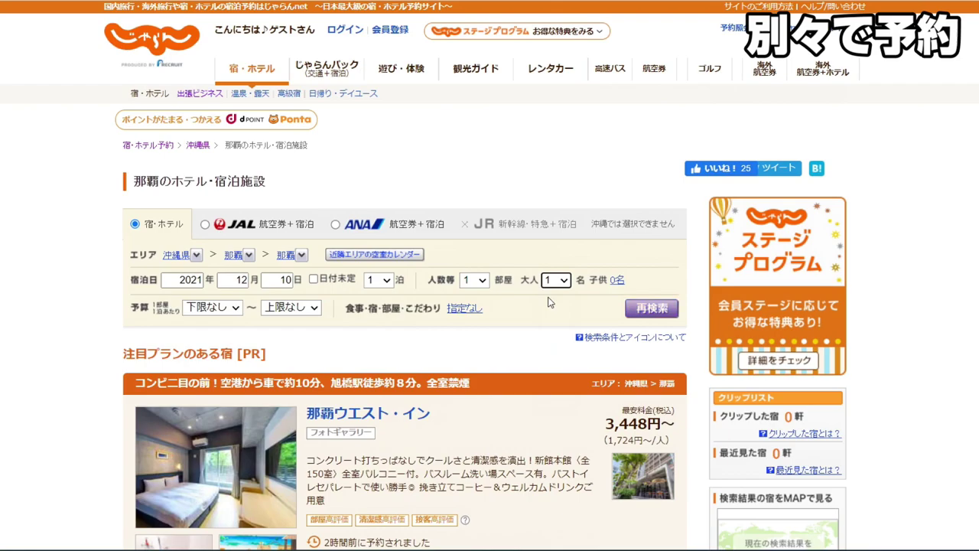
Filter for 朝のみ meals, ツイン rooms and ホテル lodging, and rerun the hotel search.
{"action": "left_click", "coordinate": [464, 310]}
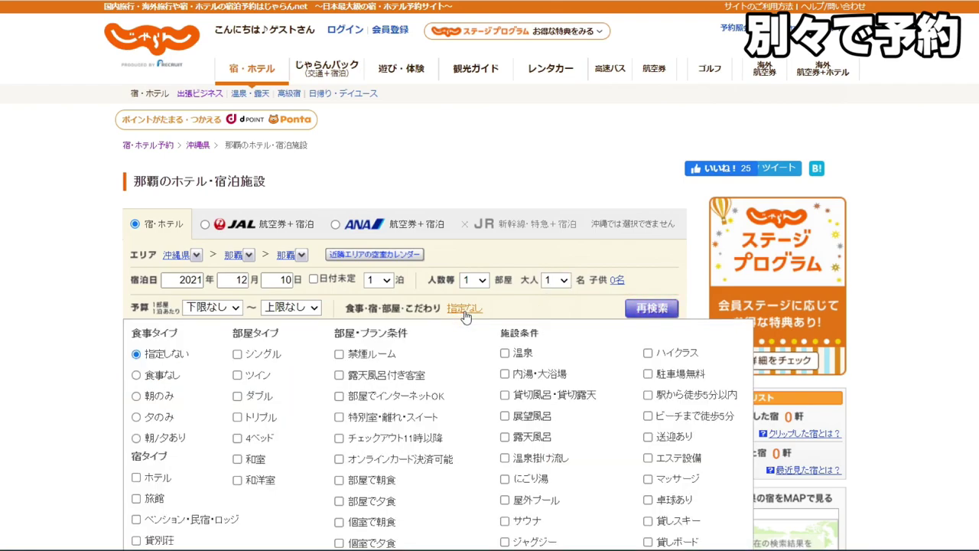
{"action": "left_click", "coordinate": [137, 398]}
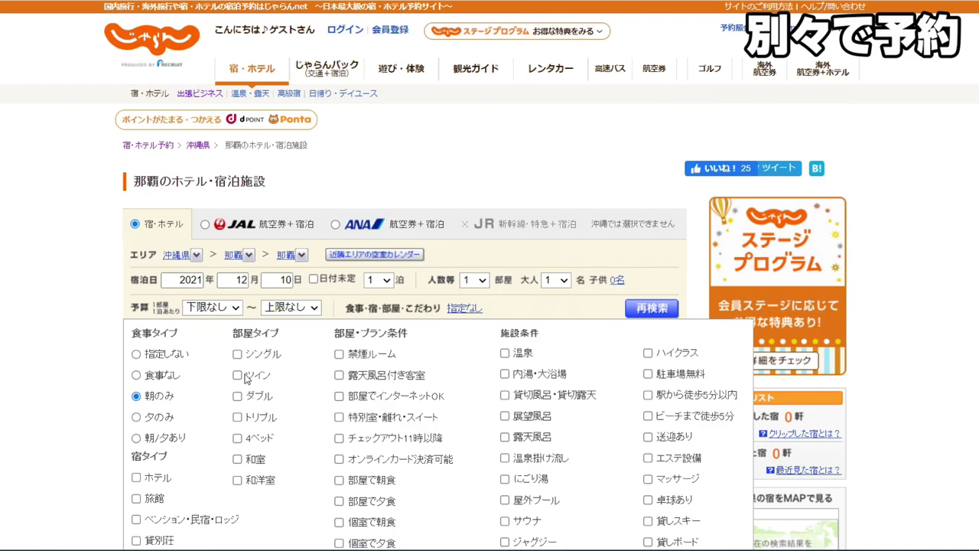
{"action": "left_click", "coordinate": [237, 375]}
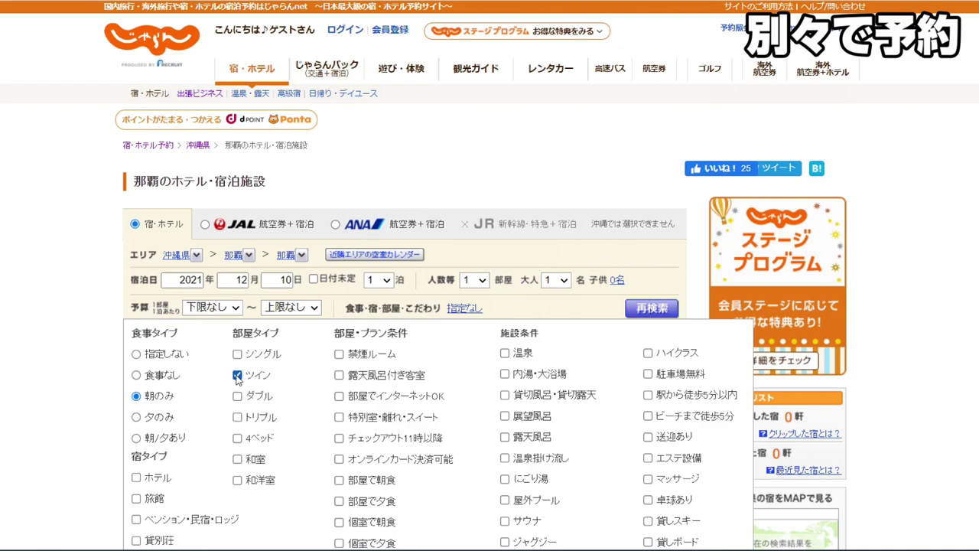
{"action": "left_click", "coordinate": [136, 476]}
{"action": "scroll", "coordinate": [597, 344], "scroll_direction": "down", "scroll_amount": 3}
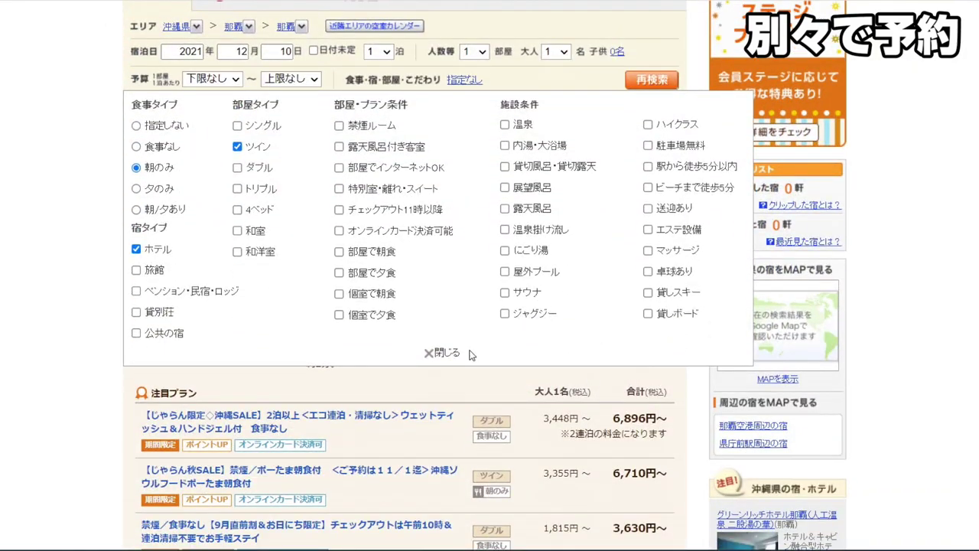
{"action": "left_click", "coordinate": [448, 354]}
{"action": "left_click", "coordinate": [651, 80]}
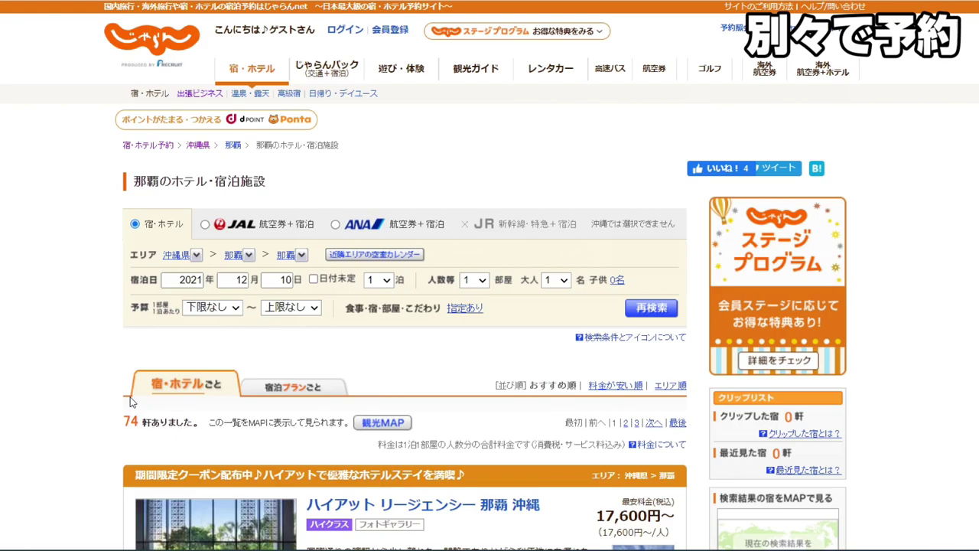
Open 沖縄かりゆしリゾートEXES那覇 from the search results and go to its rates and accommodation plans.
{"action": "scroll", "coordinate": [863, 219], "scroll_direction": "down", "scroll_amount": 20}
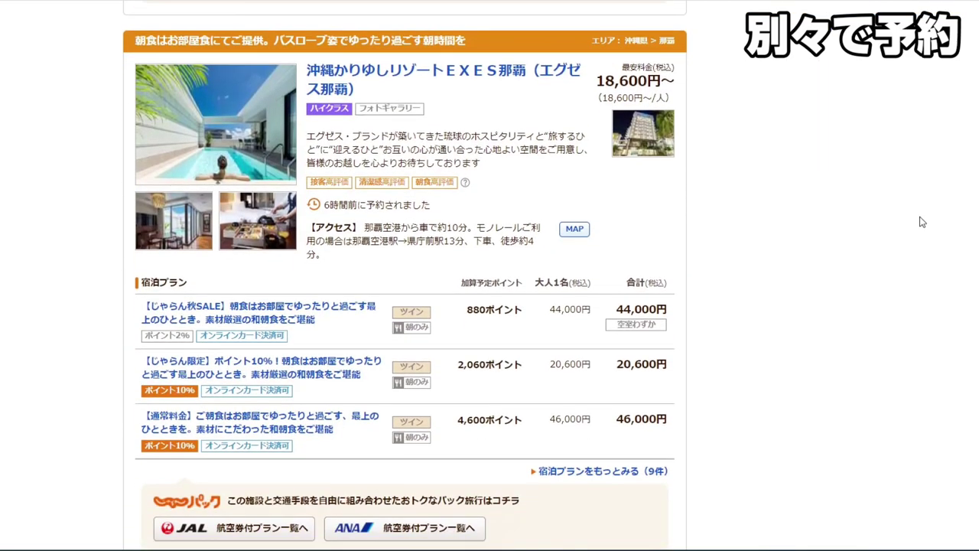
{"action": "left_click", "coordinate": [357, 74]}
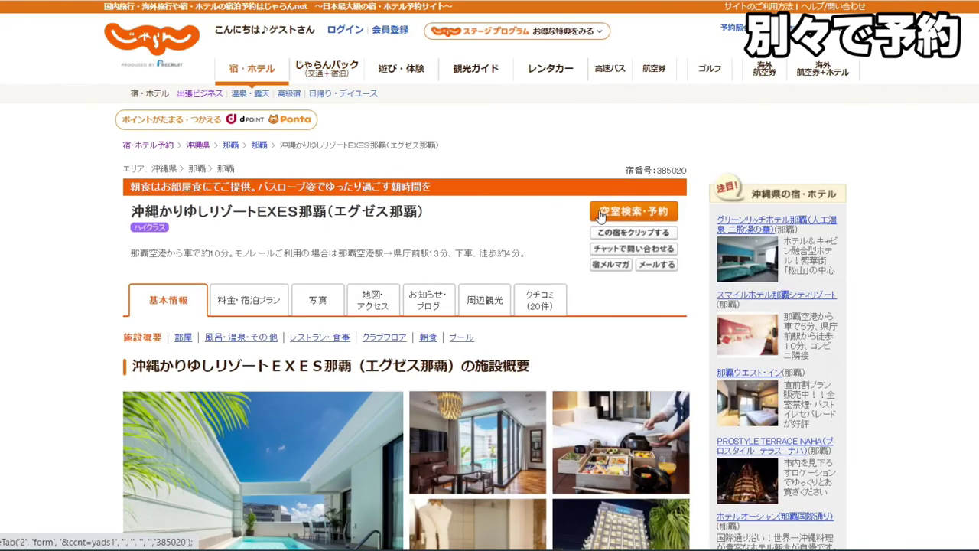
{"action": "left_click", "coordinate": [600, 214]}
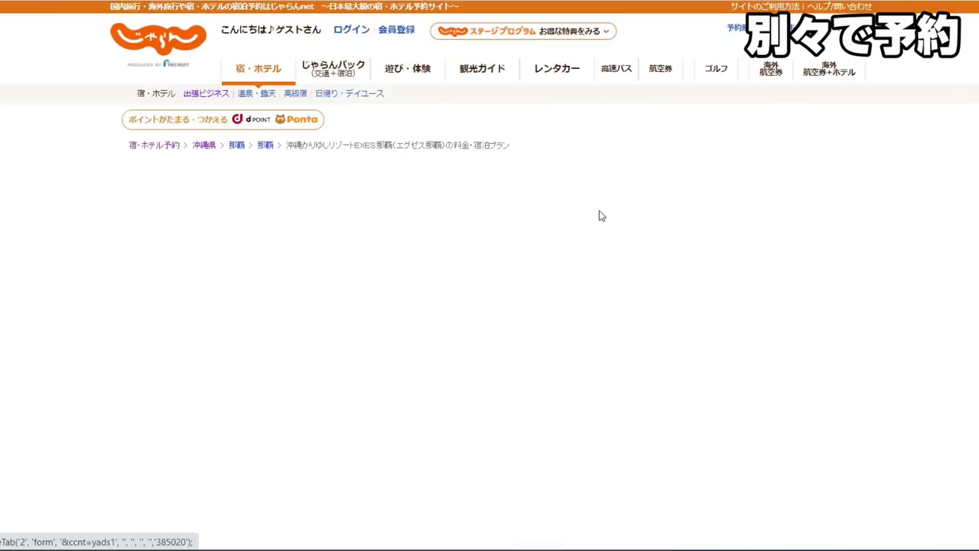
Review the hotel's plans and open the 【プレミアツイン】3~8階 room of the じゃらん秋SALE plan.
{"action": "scroll", "coordinate": [417, 246], "scroll_direction": "down", "scroll_amount": 2}
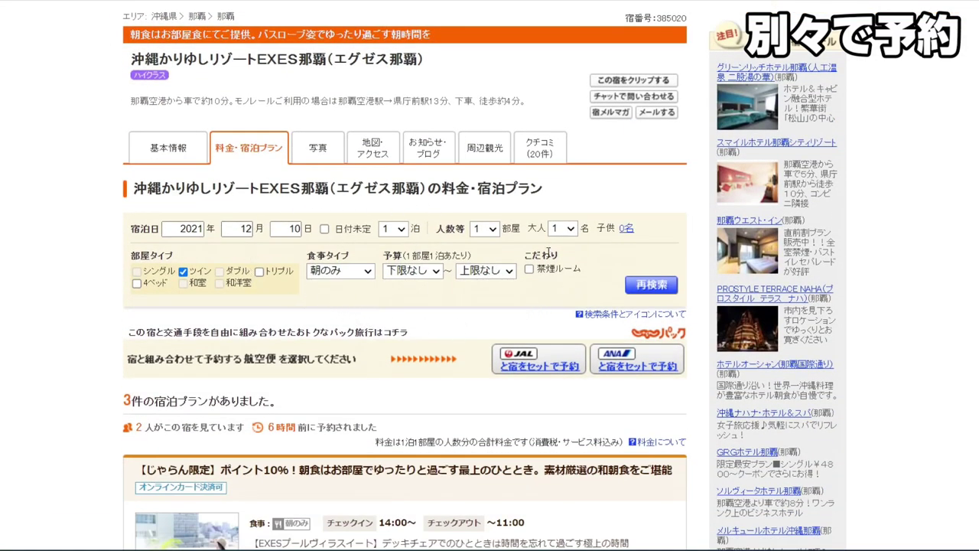
{"action": "scroll", "coordinate": [316, 297], "scroll_direction": "down", "scroll_amount": 1}
{"action": "scroll", "coordinate": [316, 297], "scroll_direction": "down", "scroll_amount": 2}
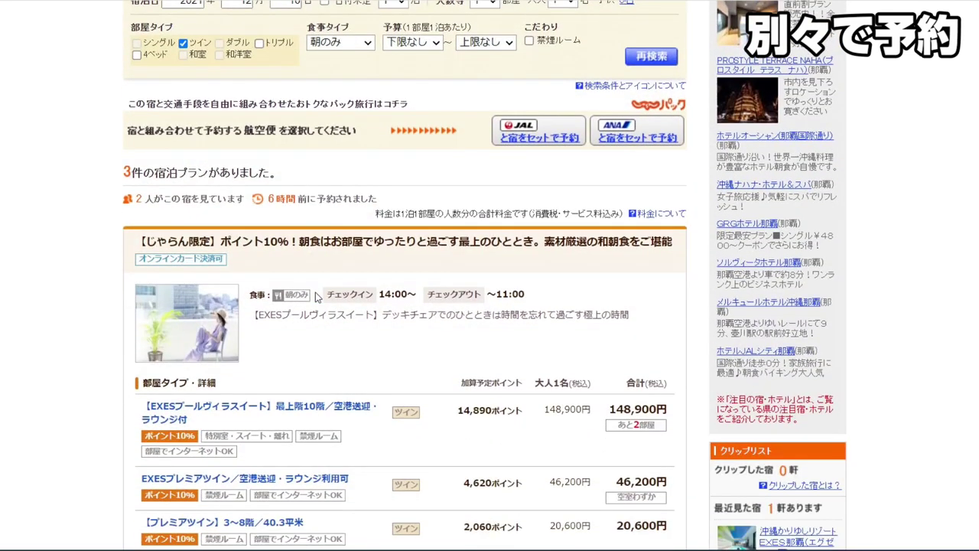
{"action": "scroll", "coordinate": [316, 297], "scroll_direction": "down", "scroll_amount": 1}
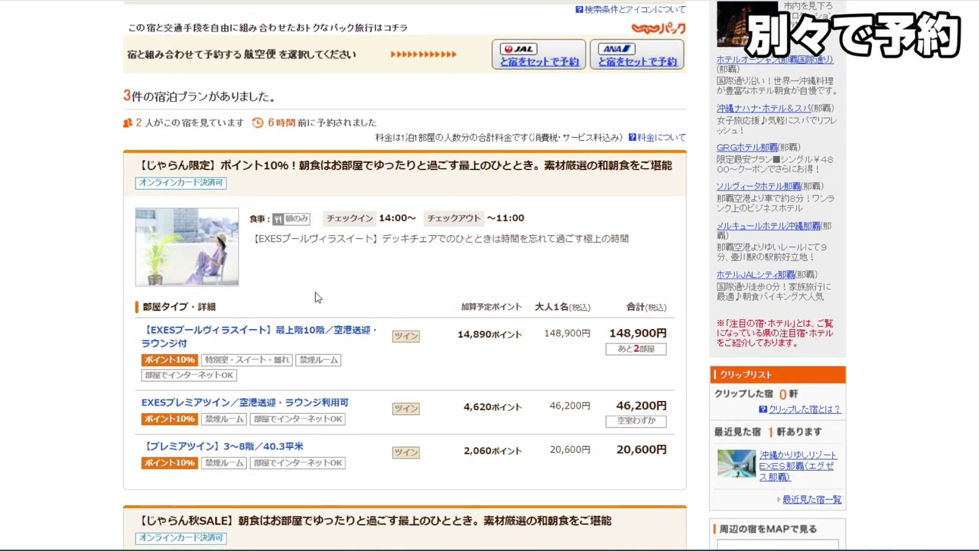
{"action": "scroll", "coordinate": [317, 297], "scroll_direction": "down", "scroll_amount": 5}
{"action": "scroll", "coordinate": [317, 297], "scroll_direction": "down", "scroll_amount": 1}
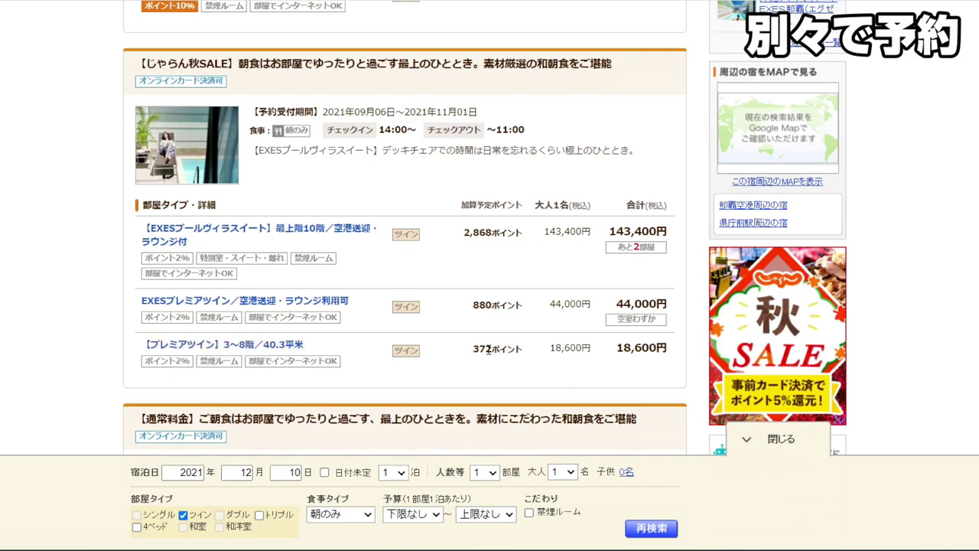
{"action": "left_click", "coordinate": [247, 353]}
{"action": "scroll", "coordinate": [38, 270], "scroll_direction": "down", "scroll_amount": 2}
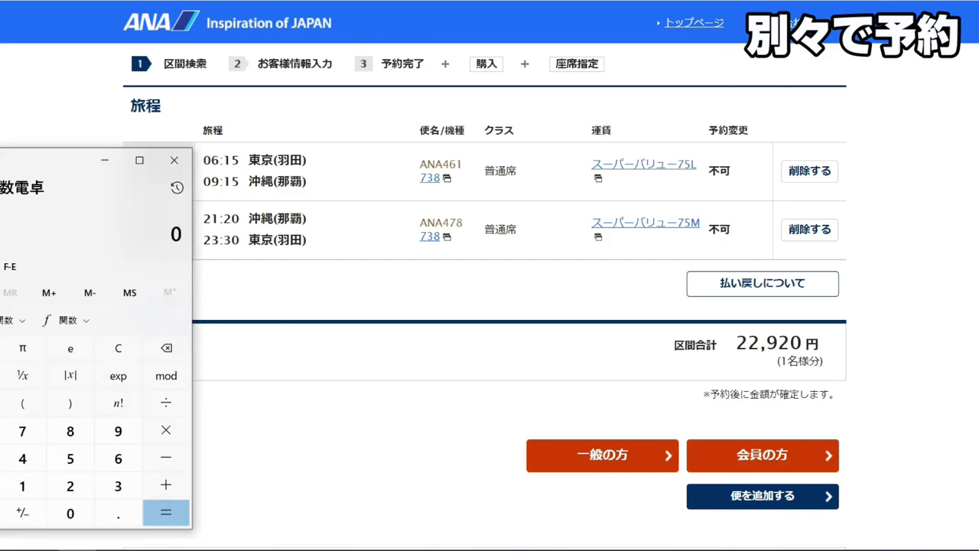
Add the 18600 yen hotel price and the 22920 yen round-trip airfare in the calculator.
{"action": "type", "text": "18600"}
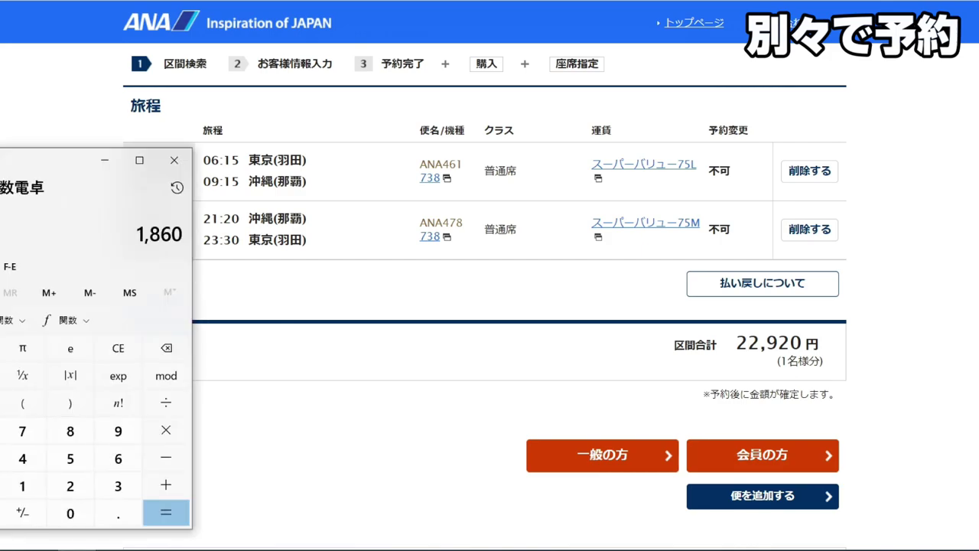
{"action": "key", "text": "plus"}
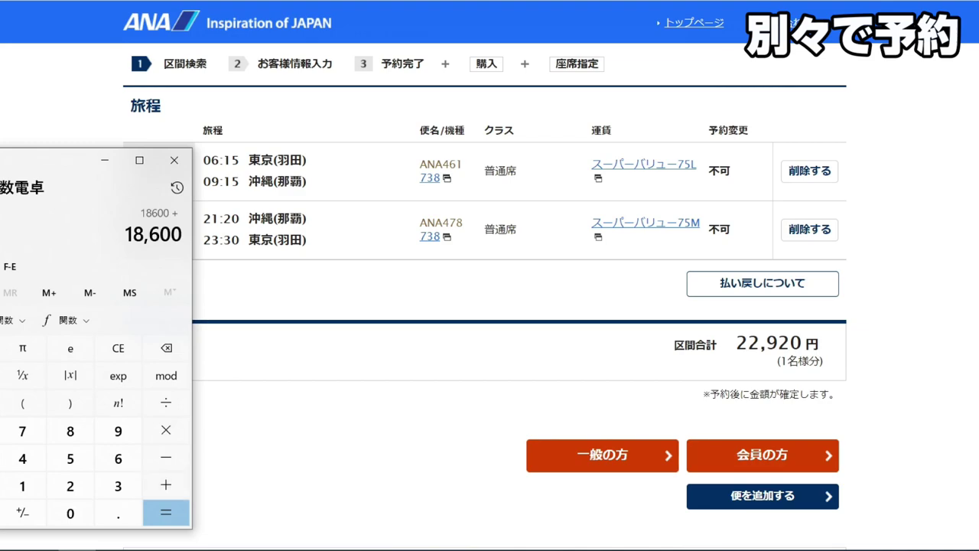
{"action": "type", "text": "22920"}
{"action": "key", "text": "Return"}
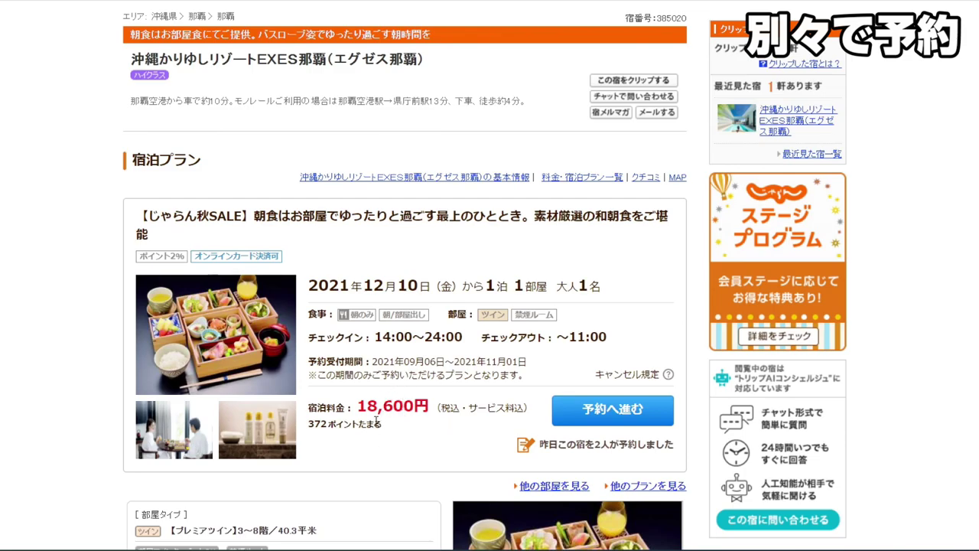
Check the 通常料金 plan's 【プレミアツイン】3~8階 room price and switch to the calculator to compare it with the sale price.
{"action": "scroll", "coordinate": [100, 153], "scroll_direction": "down", "scroll_amount": 10}
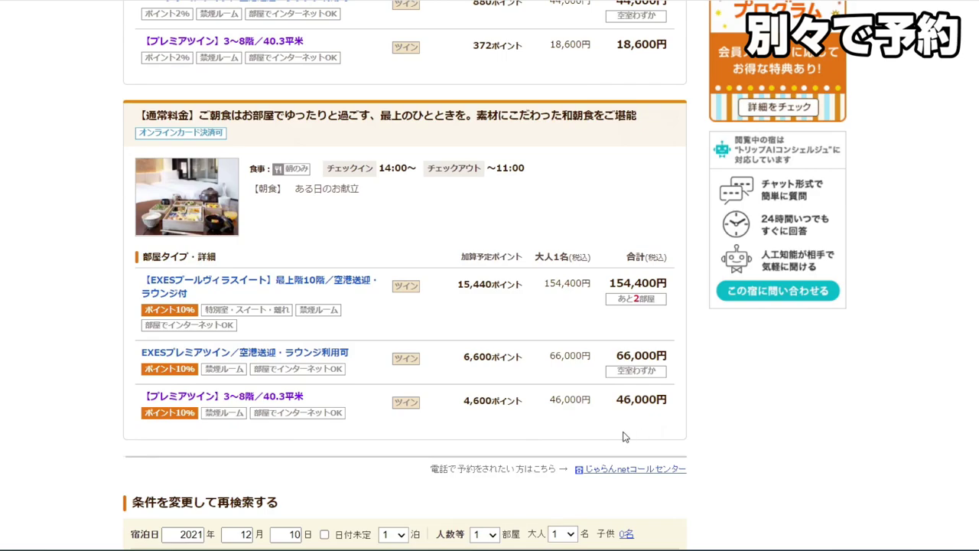
{"action": "key", "text": "alt+Tab"}
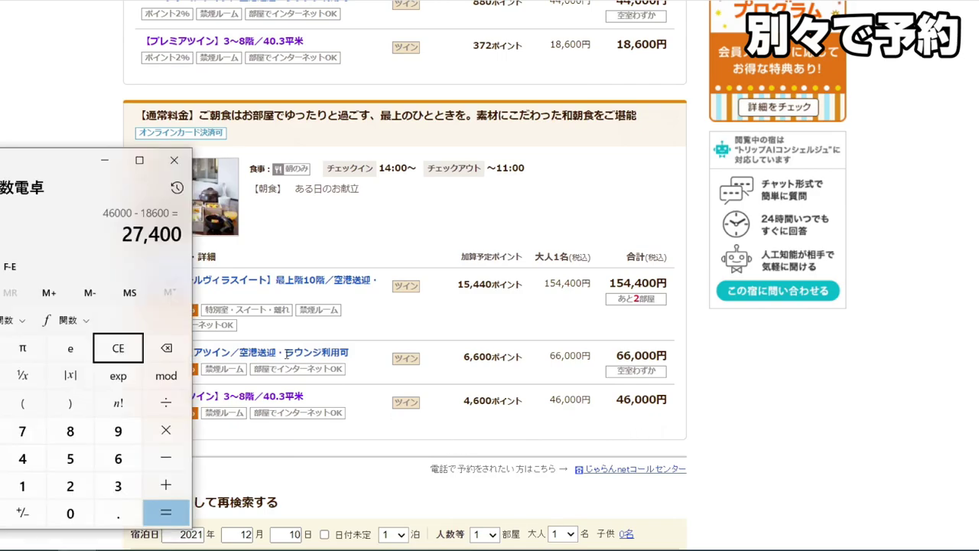